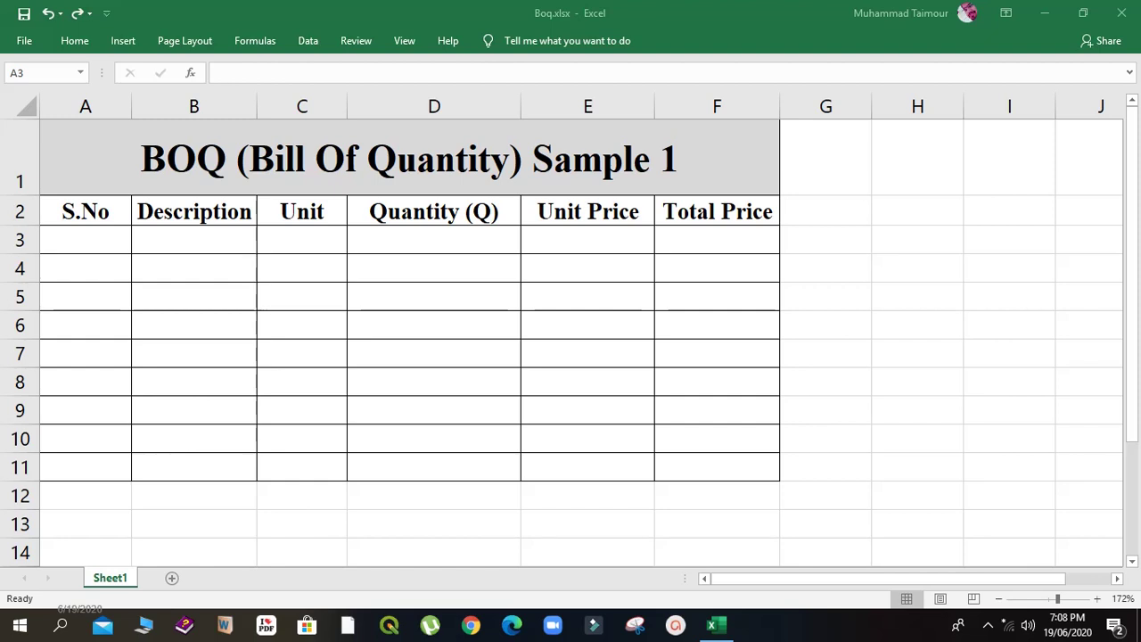
- Enter serial number 1 and the description Steel in the first item row, row 3
click(69, 241)
text(01)
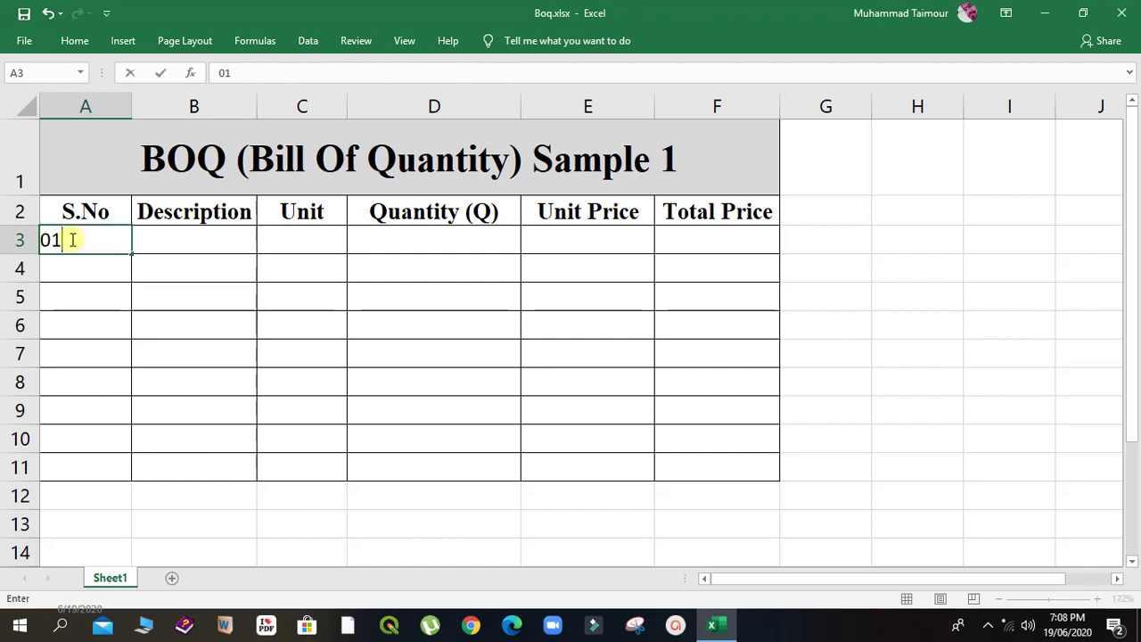
key(Tab)
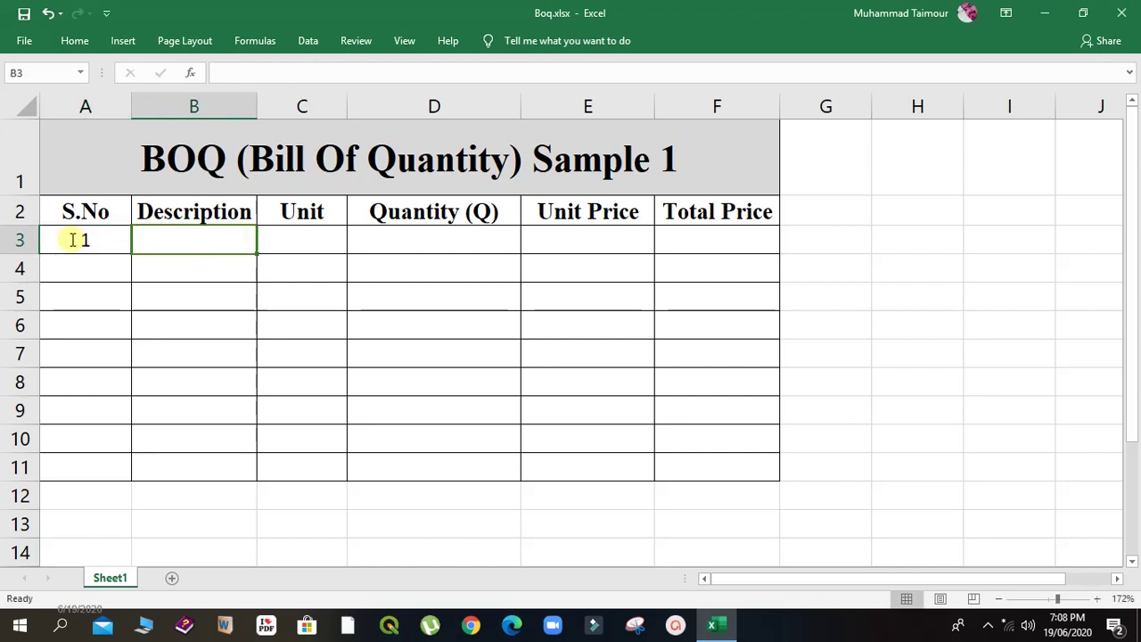
text(StEEL)
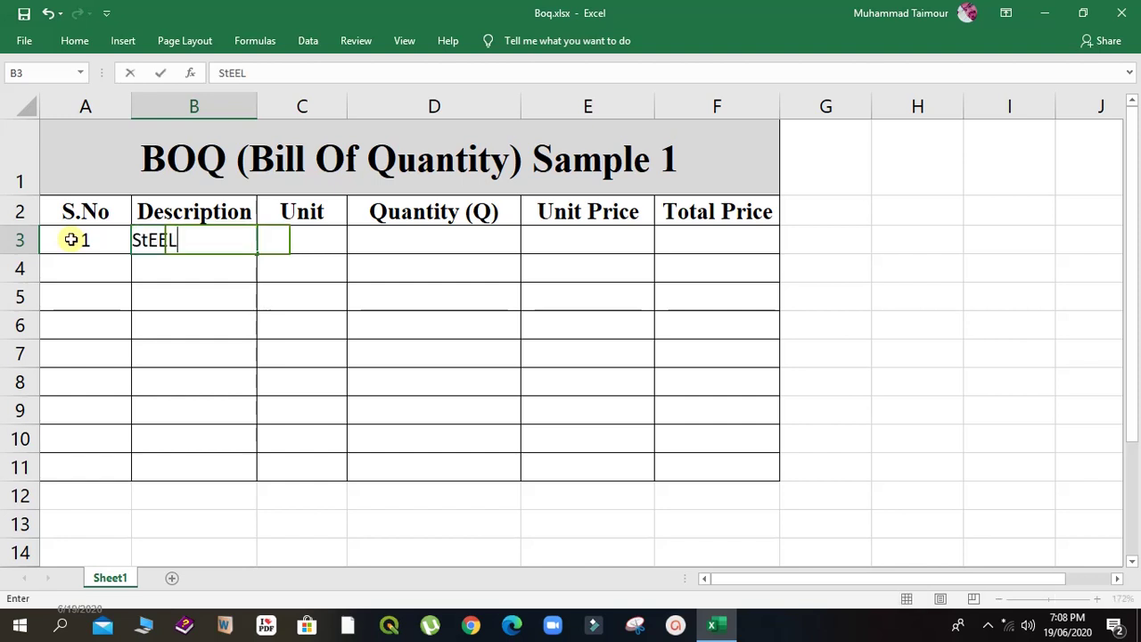
key(BackSpace)
key(BackSpace)
key(BackSpace)
key(BackSpace)
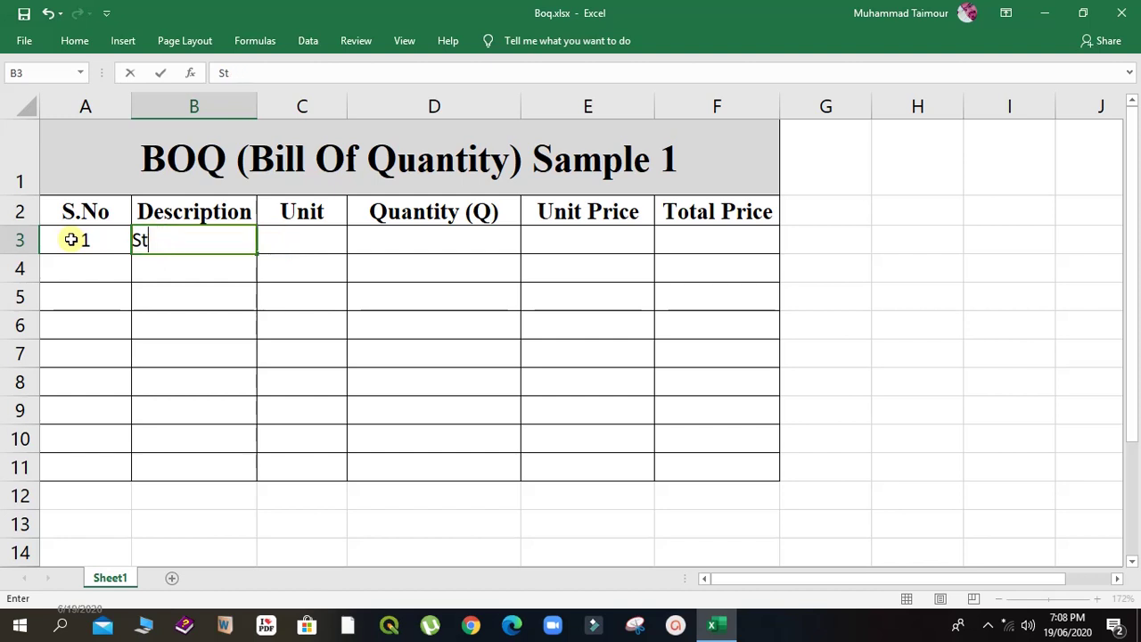
text(teel)
key(Tab)
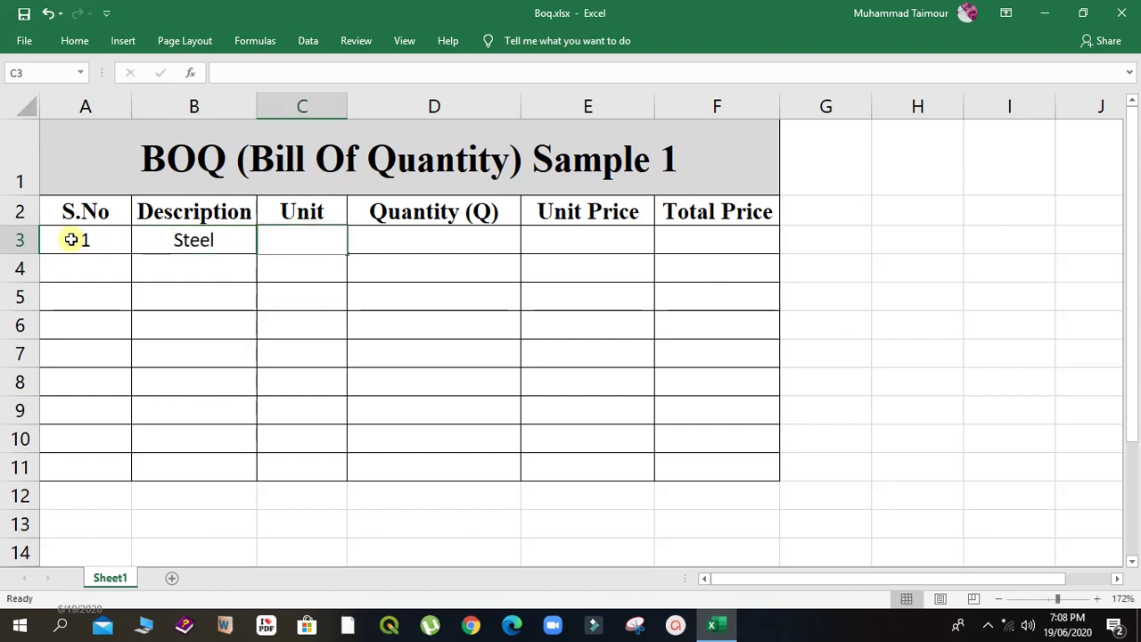
- Fill in the Steel row with unit tons, quantity 3 and unit price 97000
text(tons)
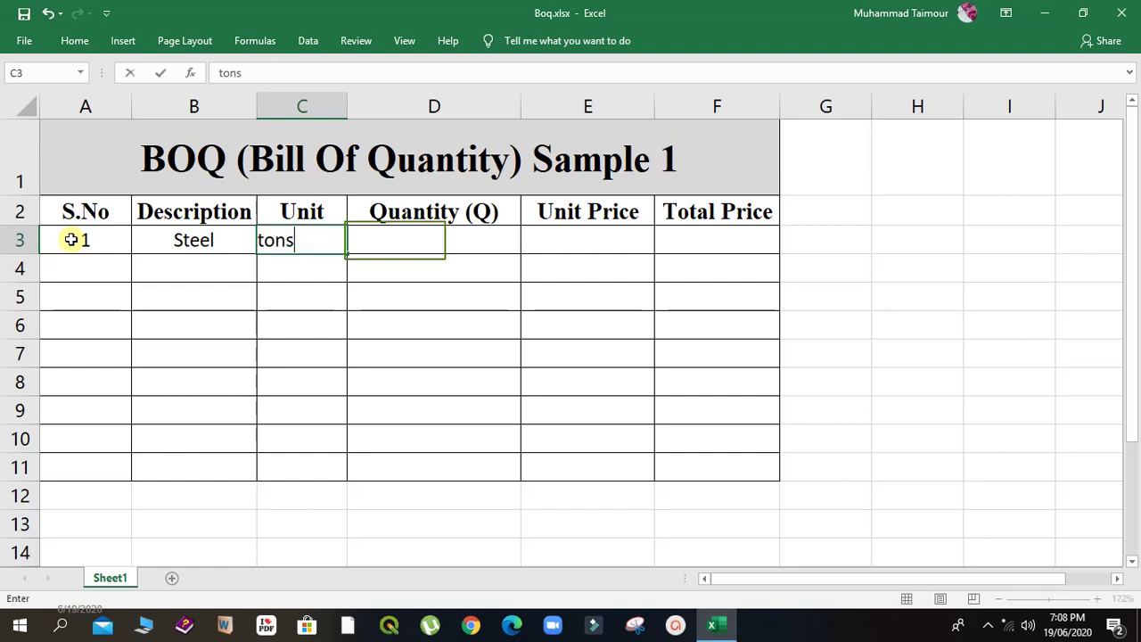
key(Tab)
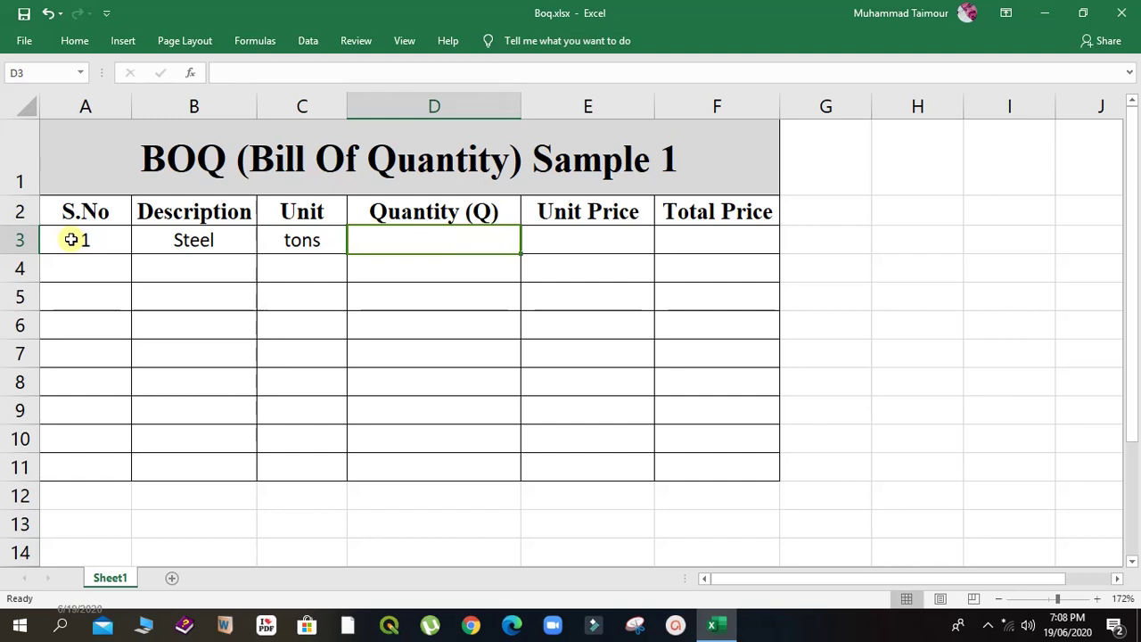
text(3)
key(Tab)
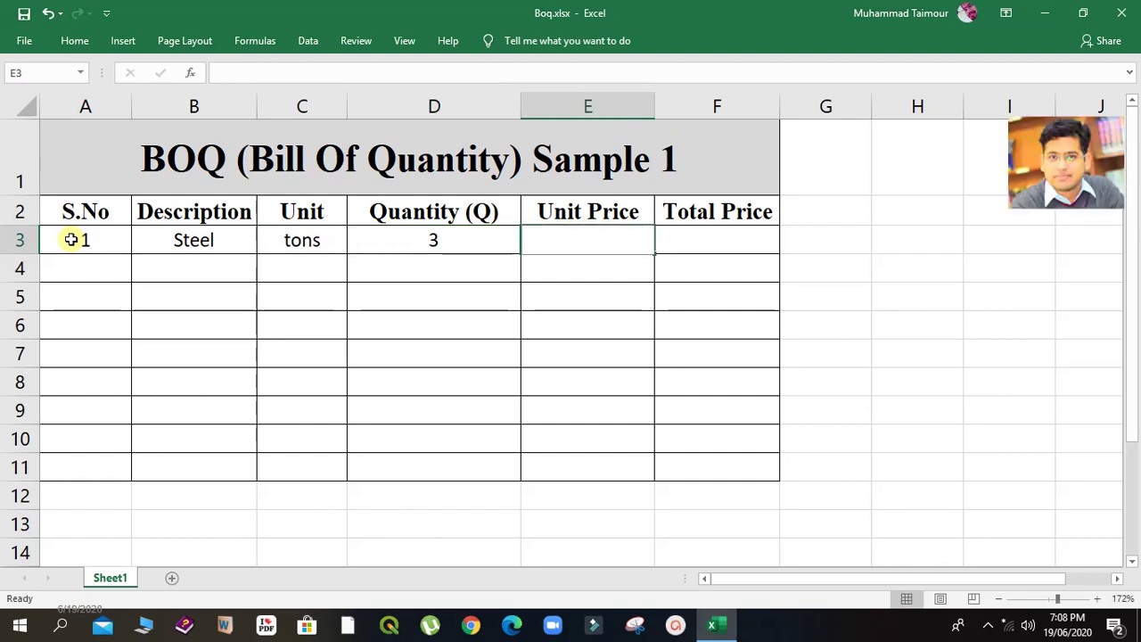
text(97000)
key(Tab)
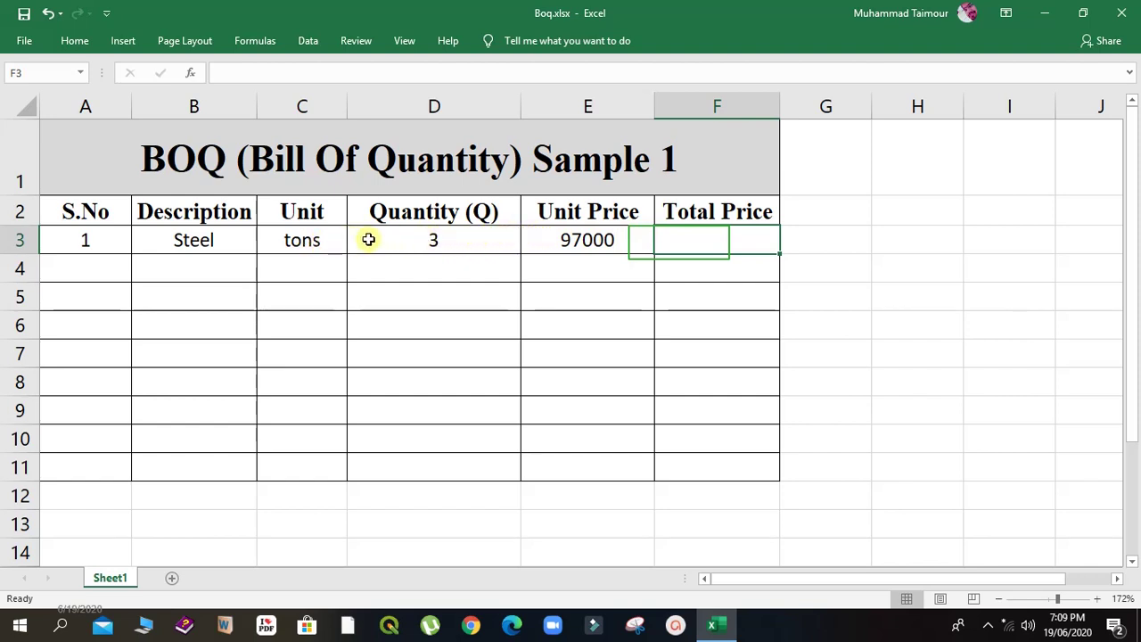
- Calculate the Steel row's total price in F3 with the formula =D3*E3
click(680, 243)
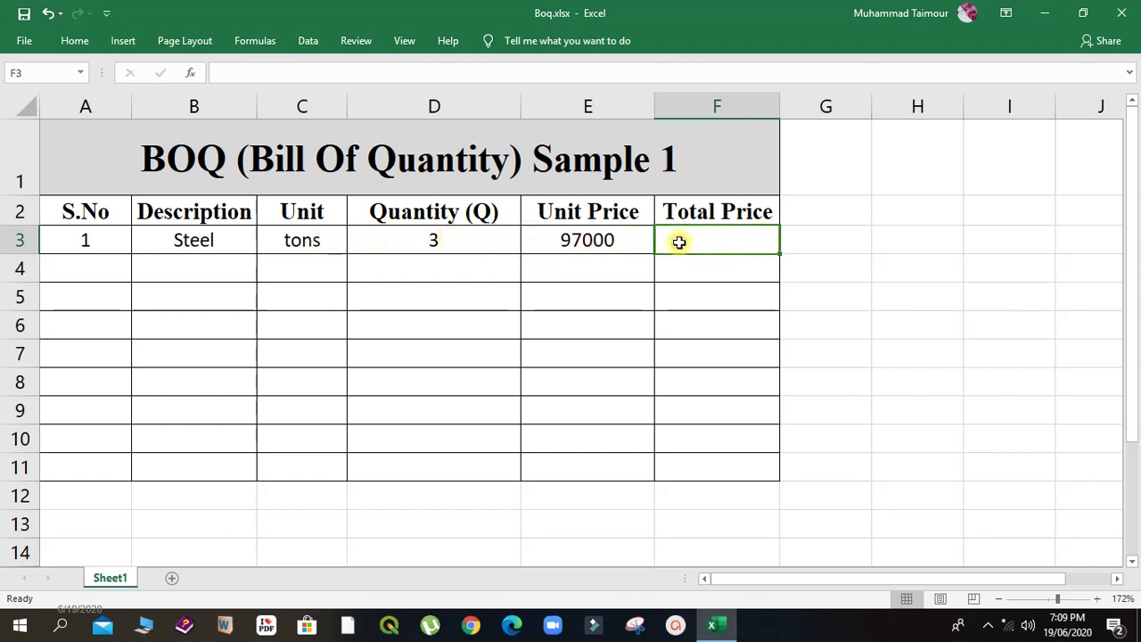
text(=)
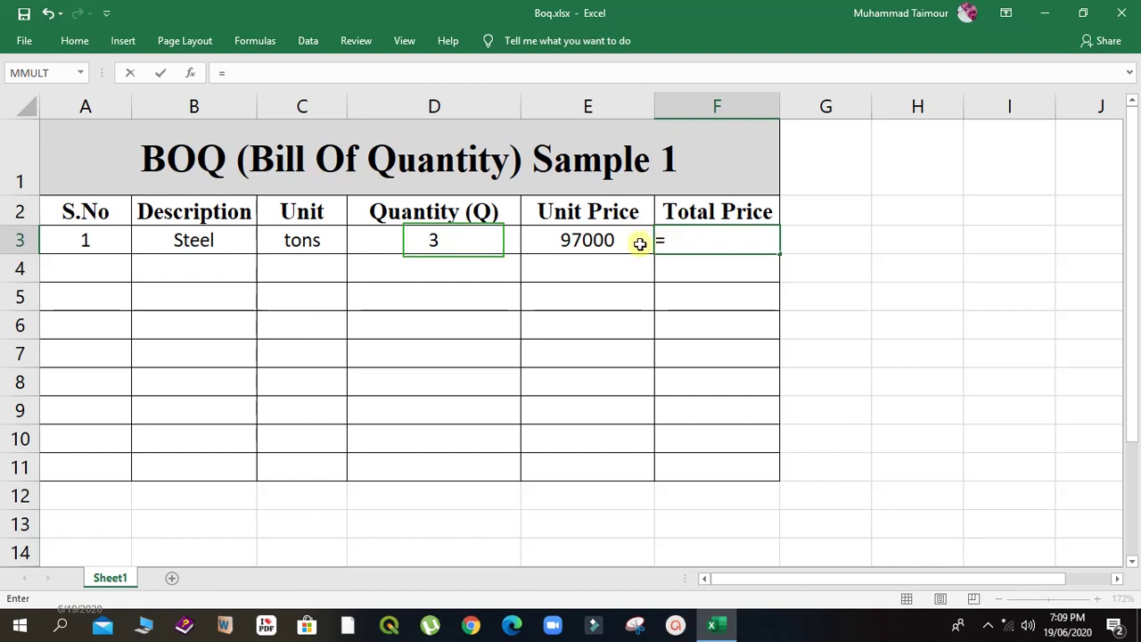
click(453, 241)
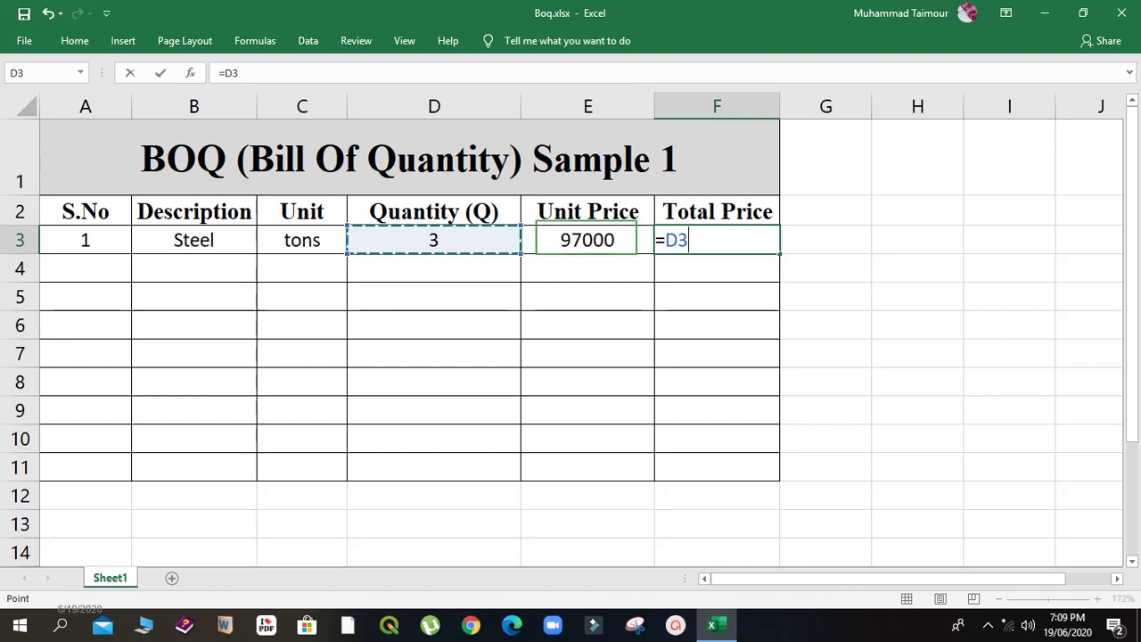
text(*)
key(Left)
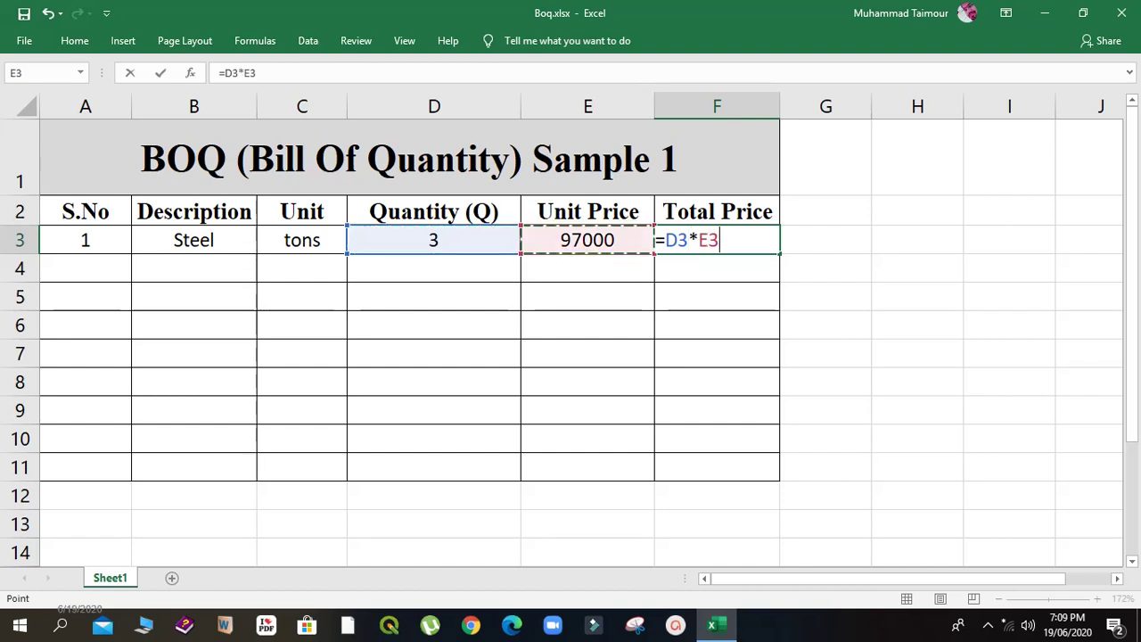
key(Return)
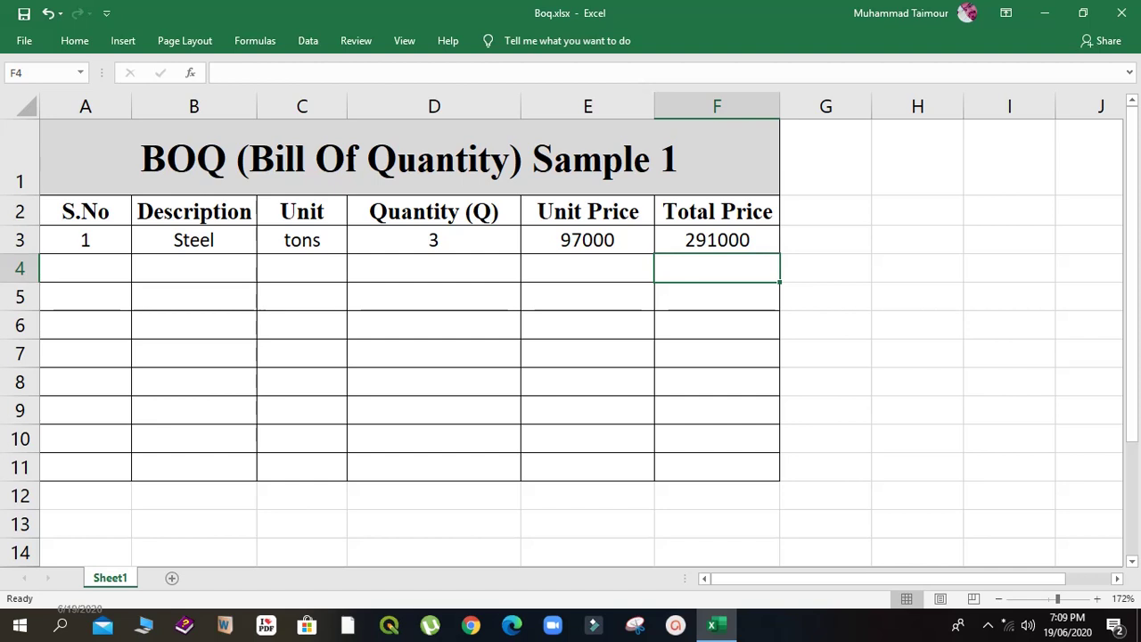
- Start row 4 with serial number 2, description Timber and unit Kg
click(86, 268)
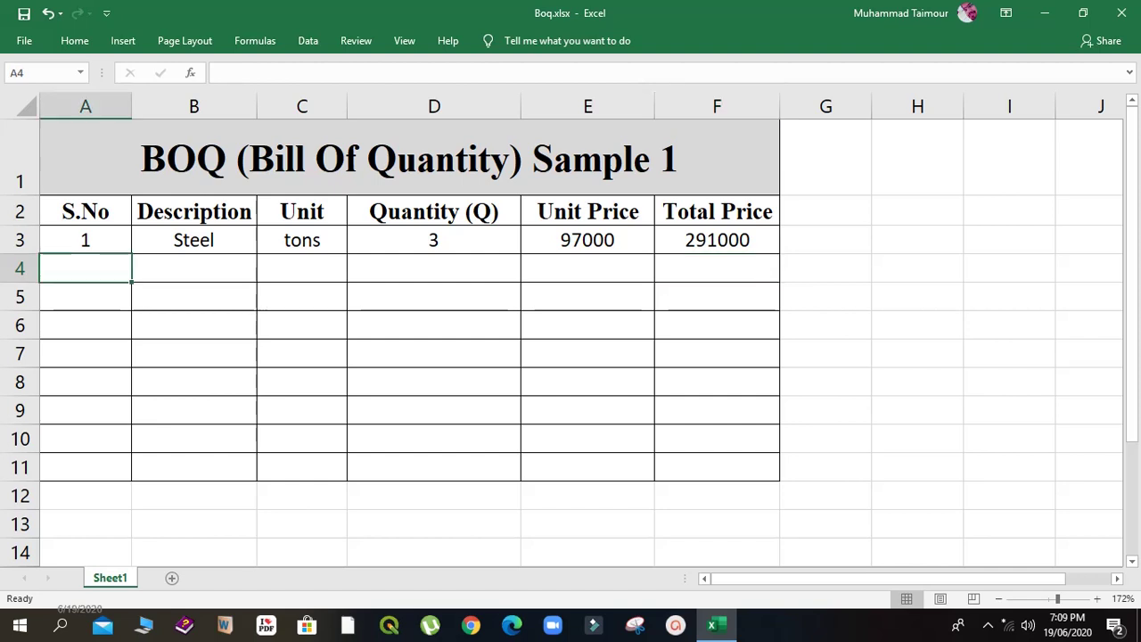
text(2)
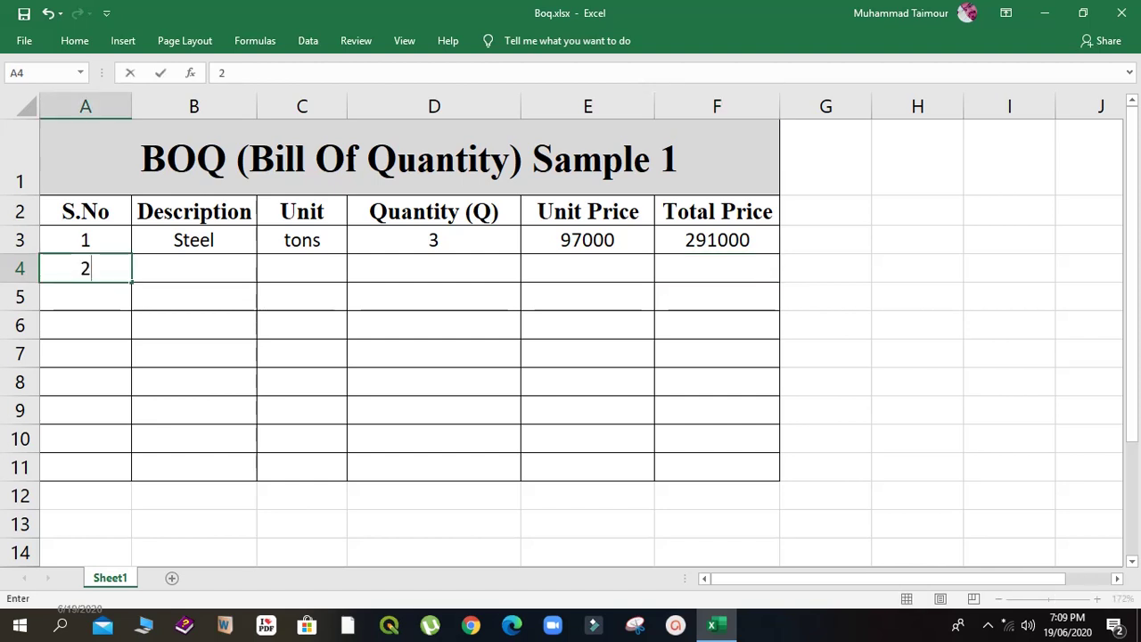
key(Tab)
text(imb)
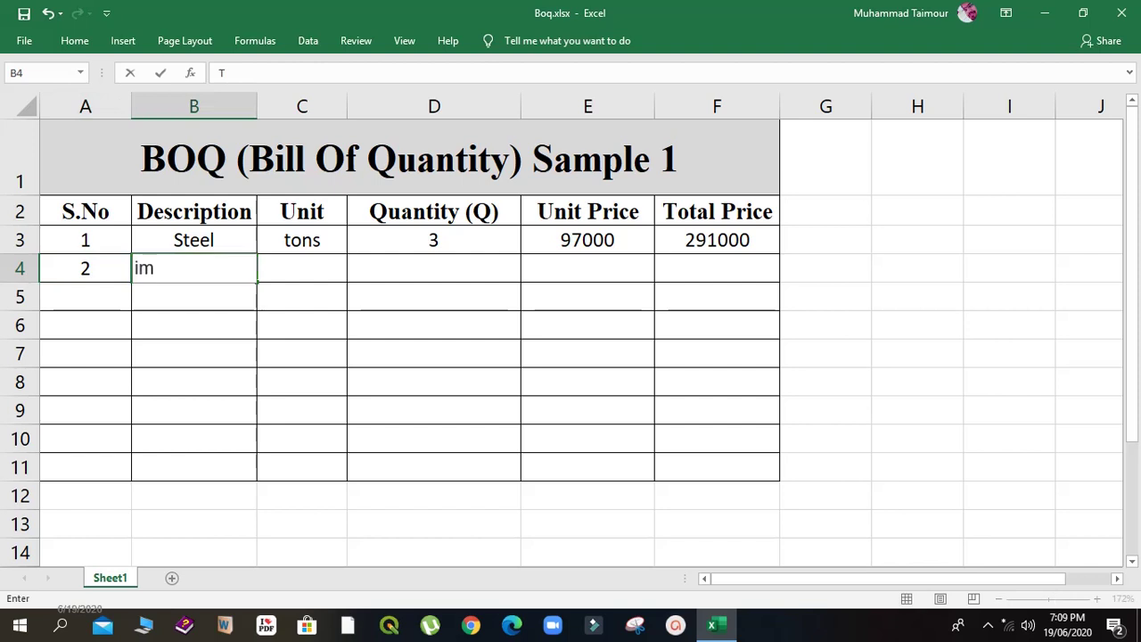
text(er)
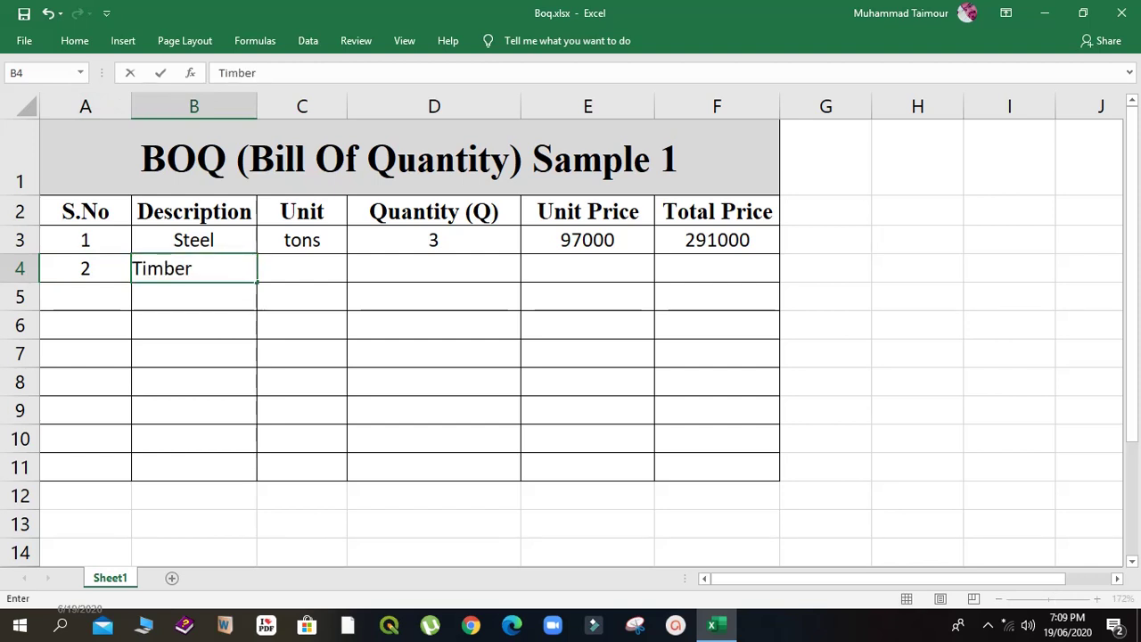
key(Tab)
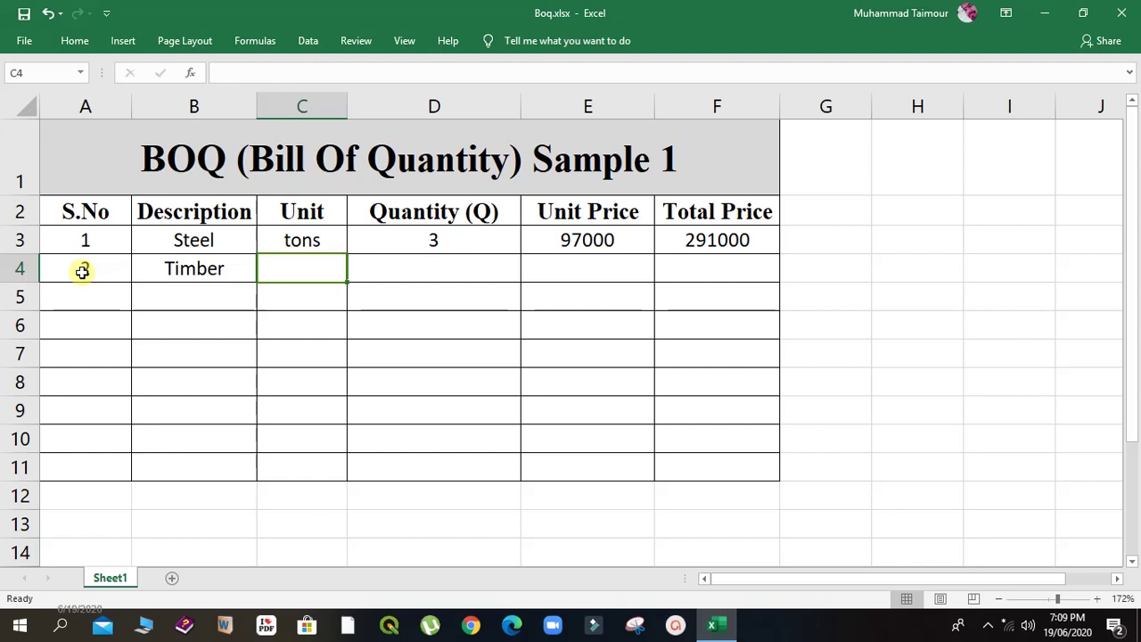
text(k)
key(BackSpace)
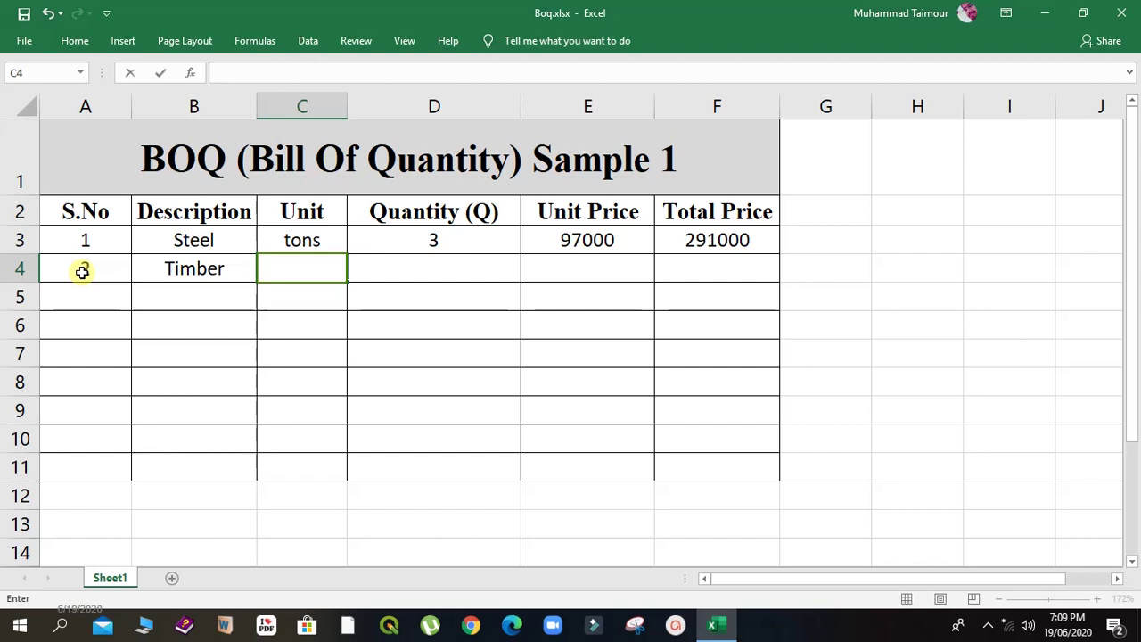
text(Kg)
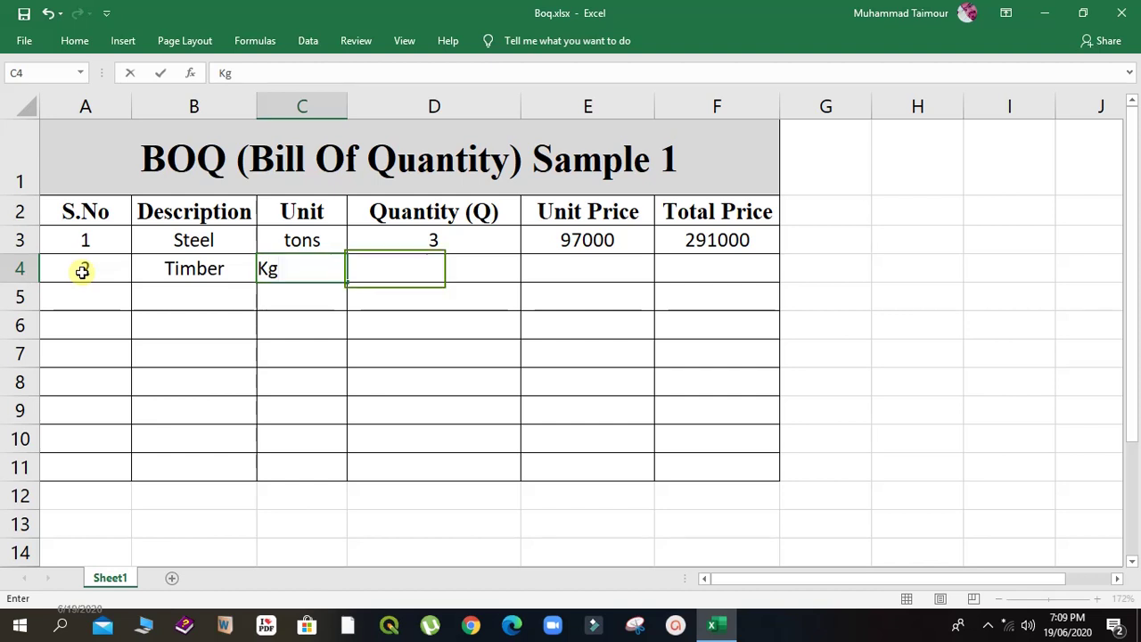
key(Tab)
- Enter quantity 100 and unit price 110 for Timber, and fill the total price formula from F3 down to F4
text(100)
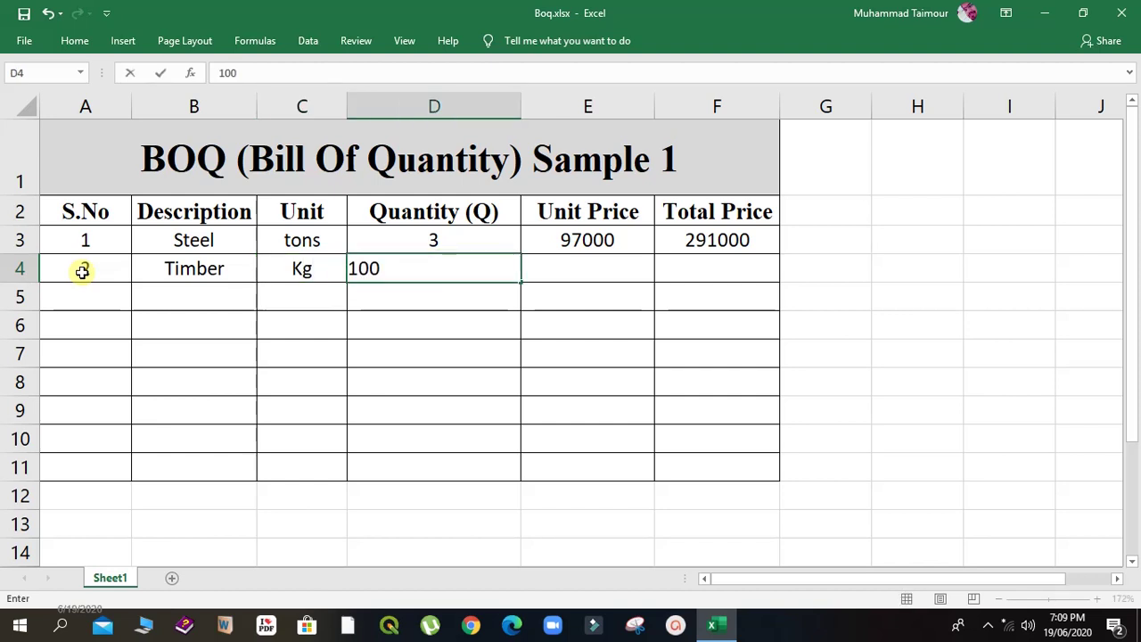
key(Tab)
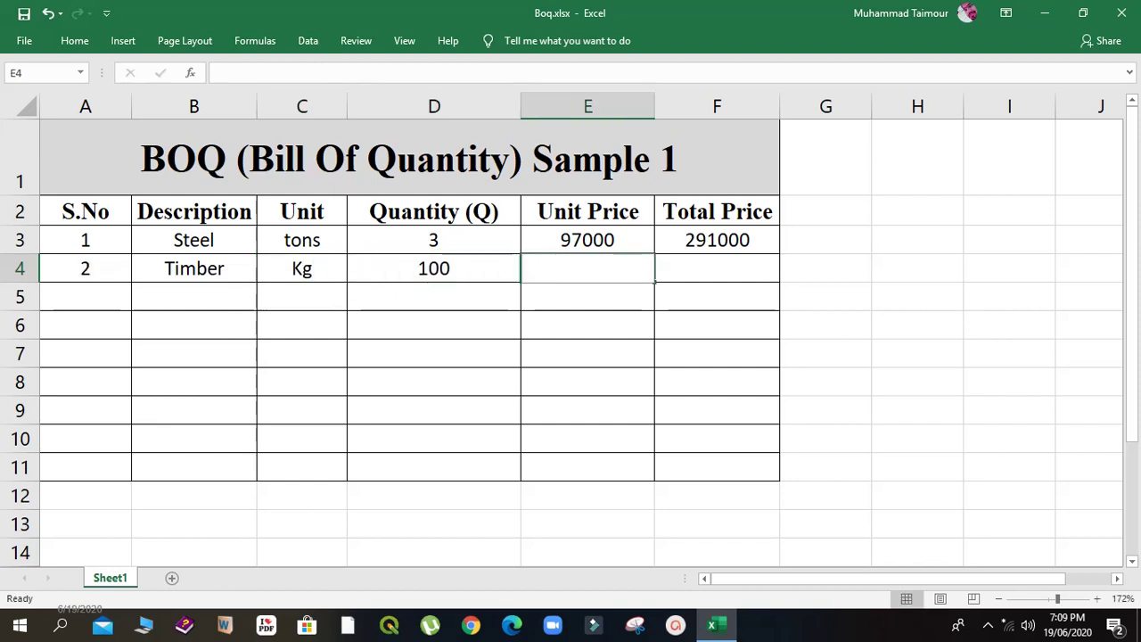
text(110)
key(Tab)
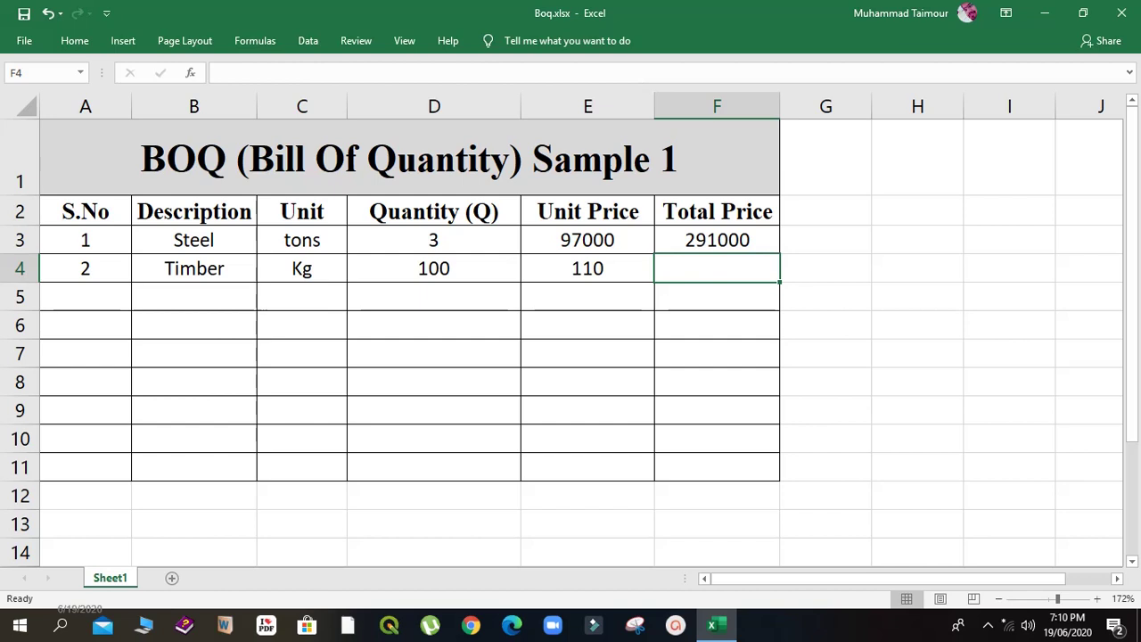
click(717, 240)
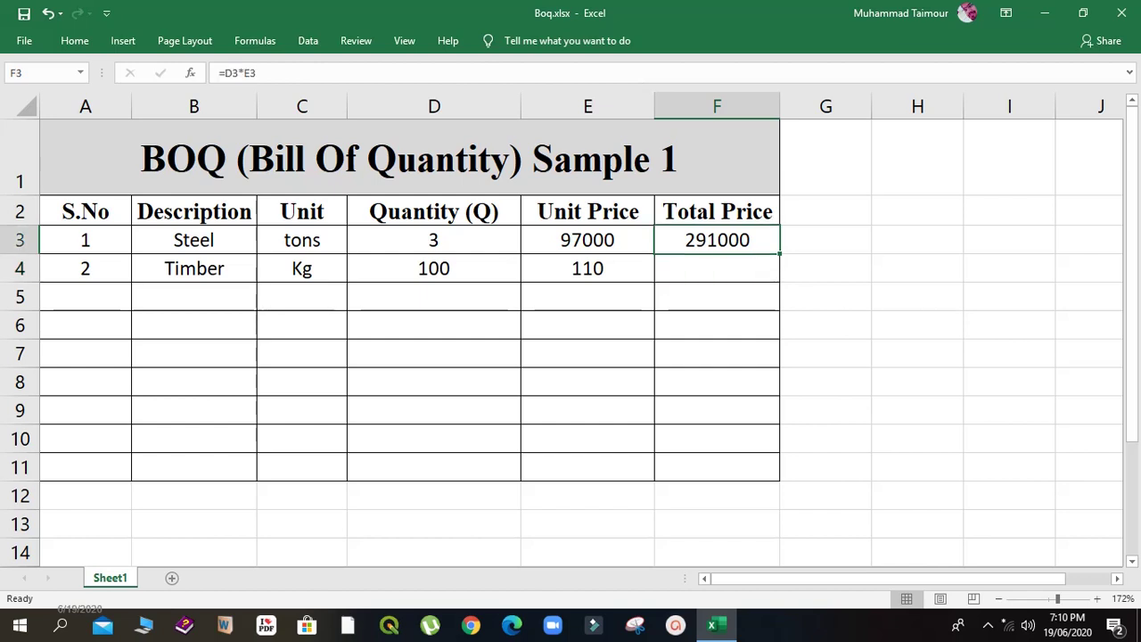
drag(779, 254, 775, 270)
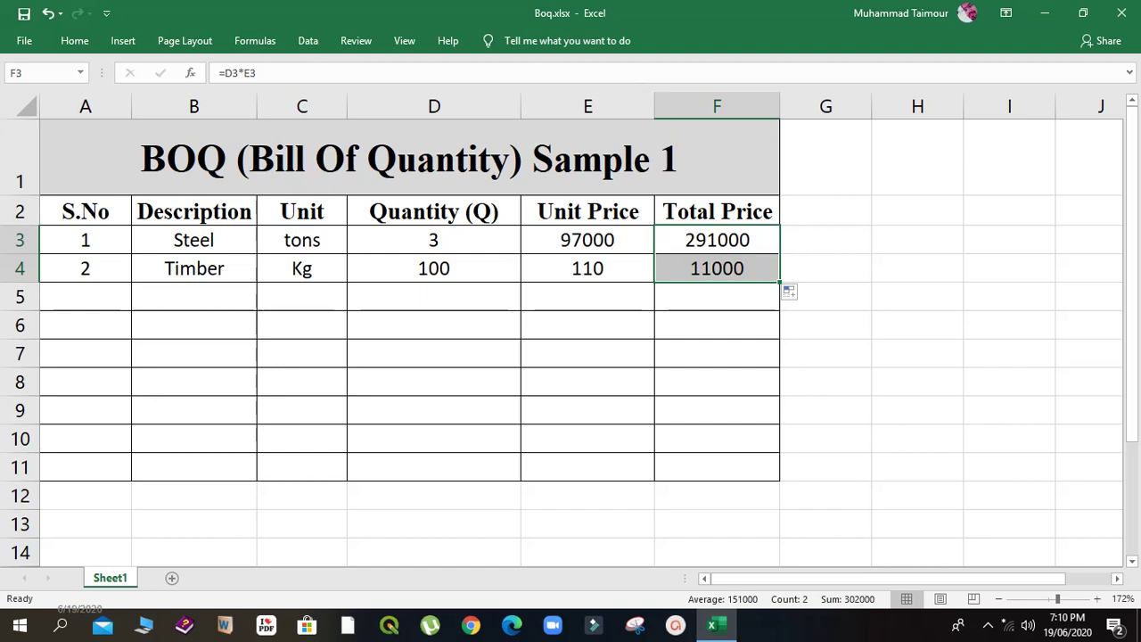
- Start row 5 with serial number 3, description Sand and unit CFT
click(86, 297)
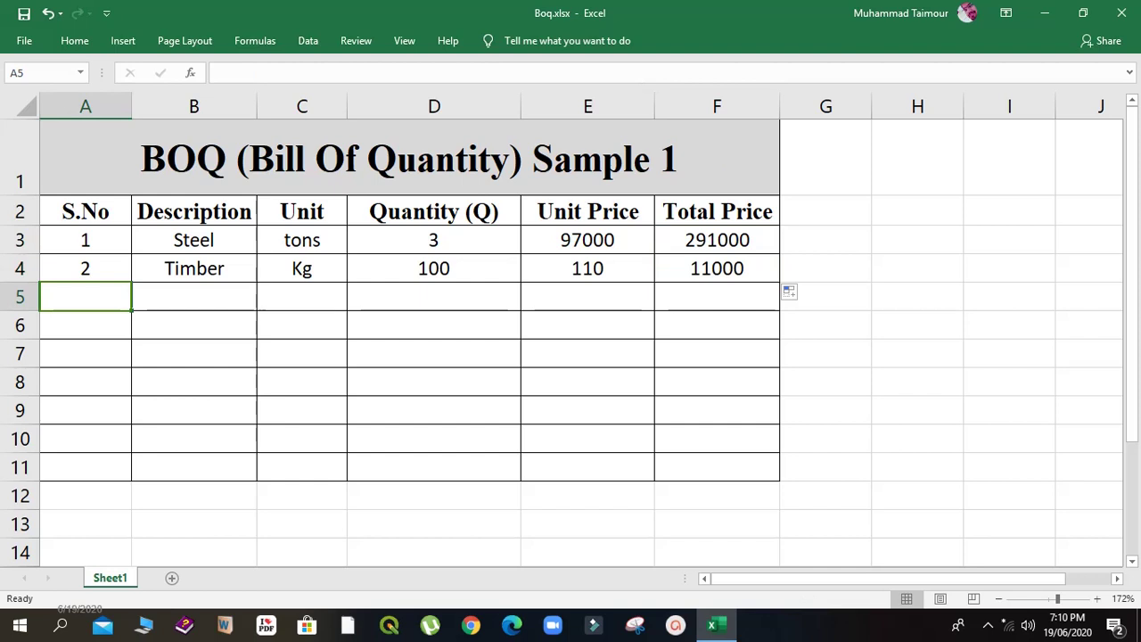
text(3)
key(Tab)
text(Sand)
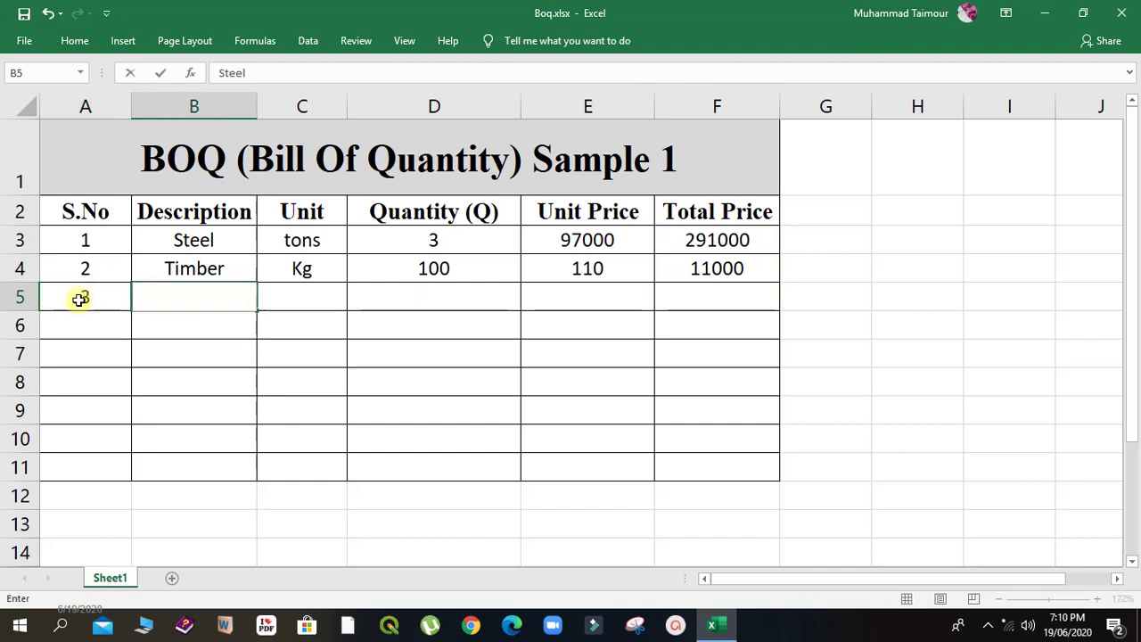
key(Tab)
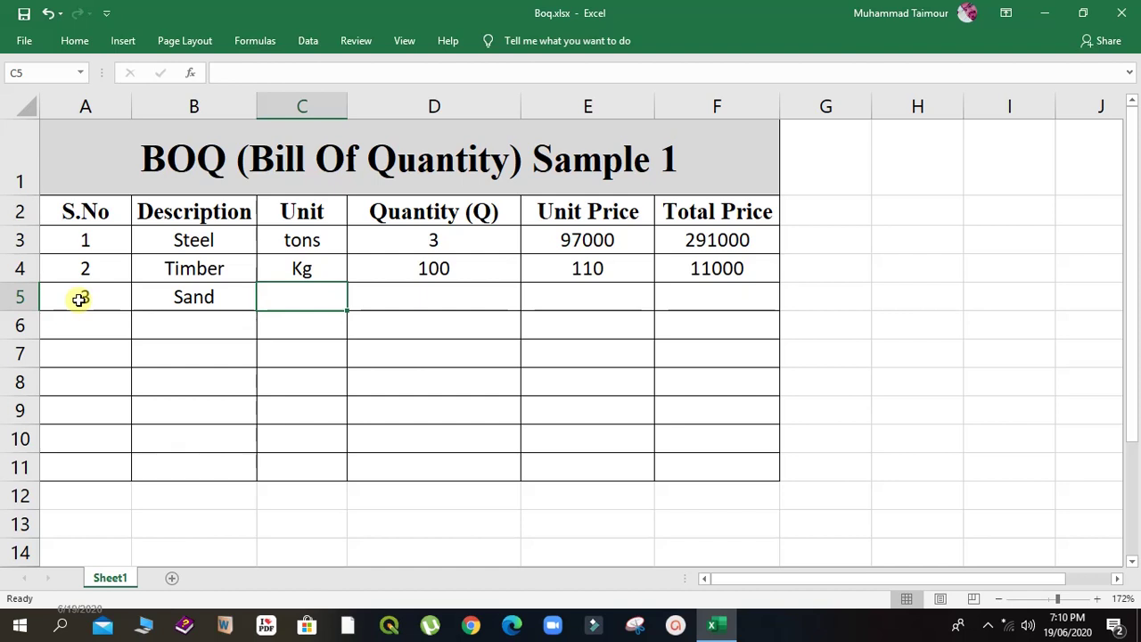
text(CFT)
key(Tab)
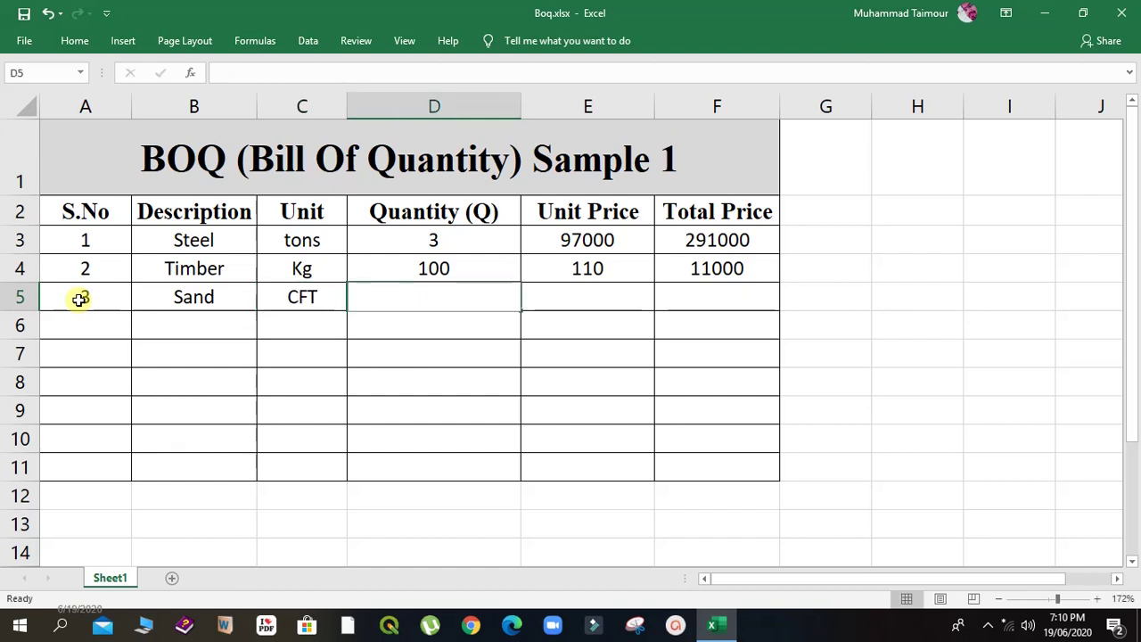
- Enter quantity 7000 and unit price 17.75 in the Sand row
text(7000)
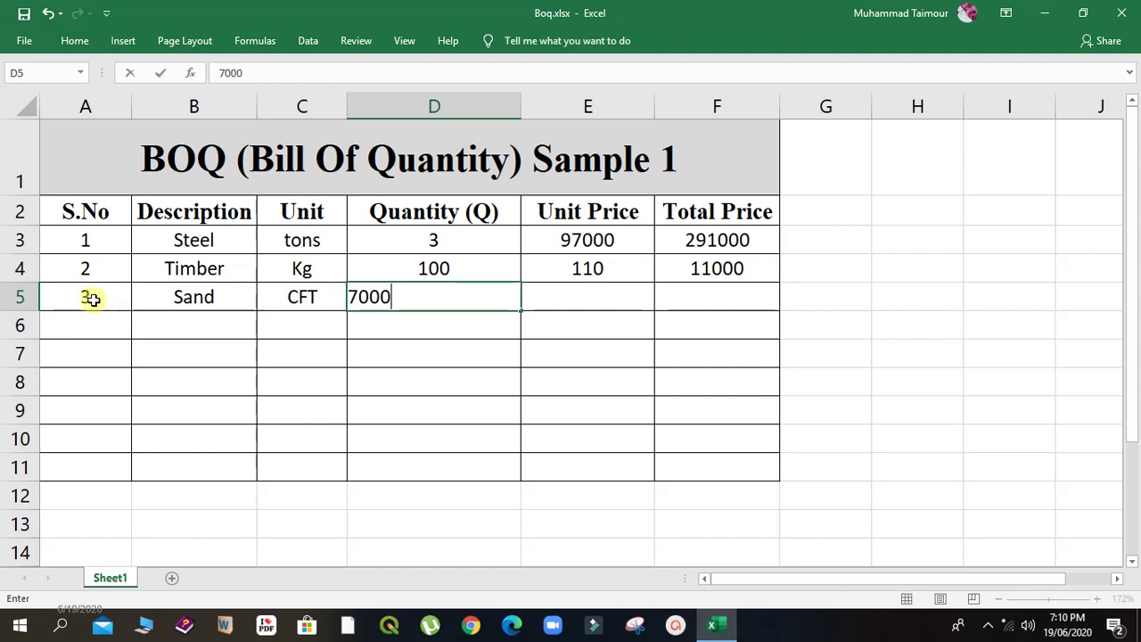
key(Tab)
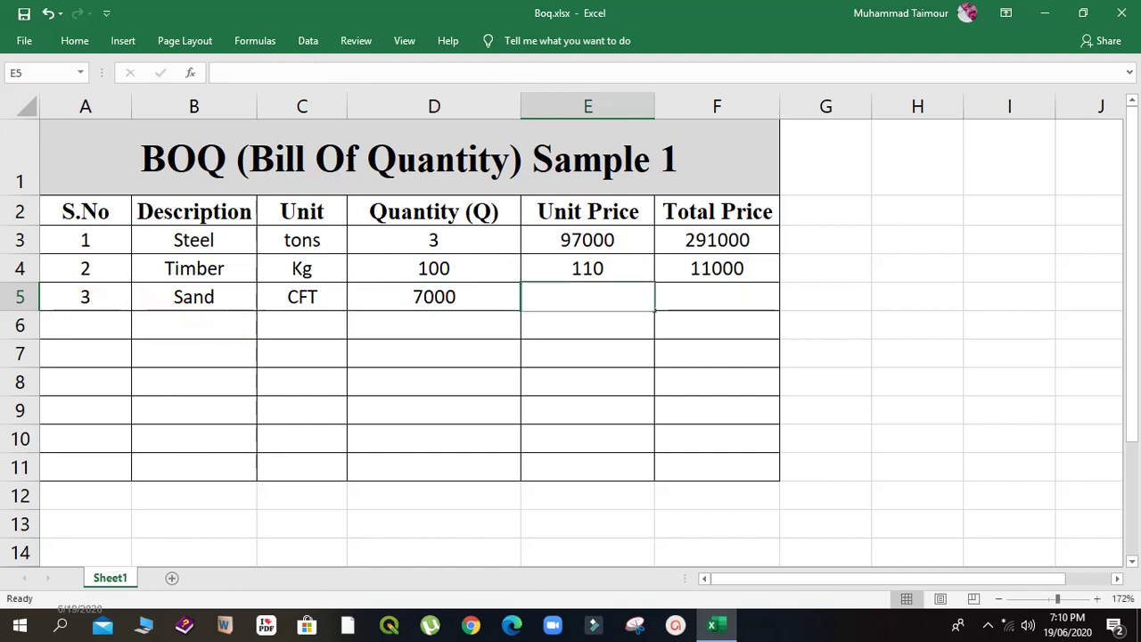
text(17.)
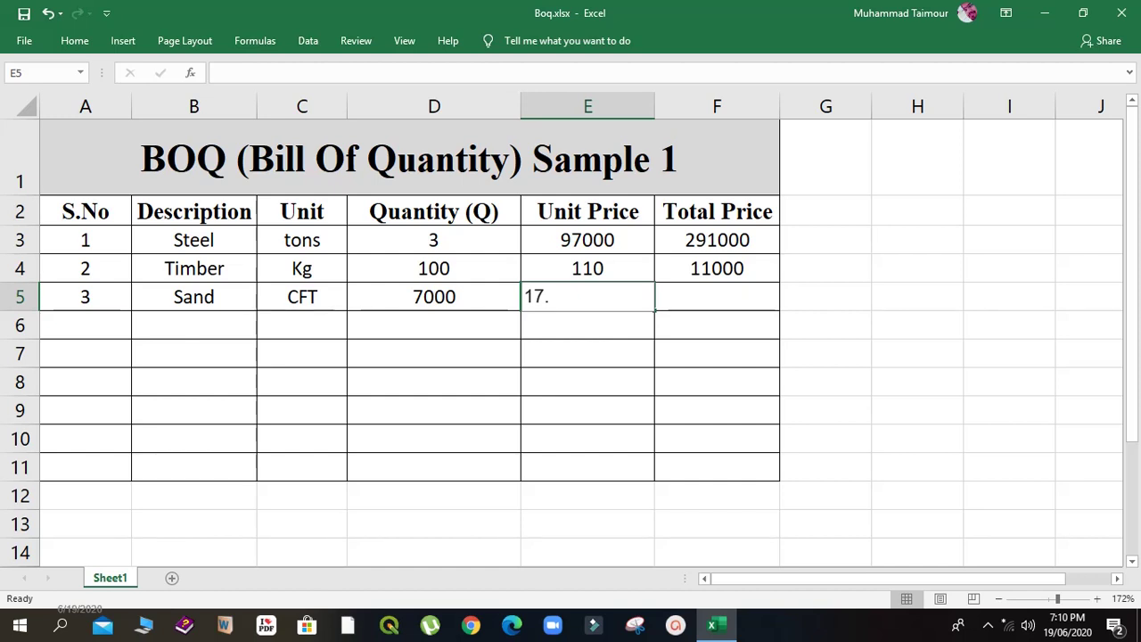
text(75)
key(Tab)
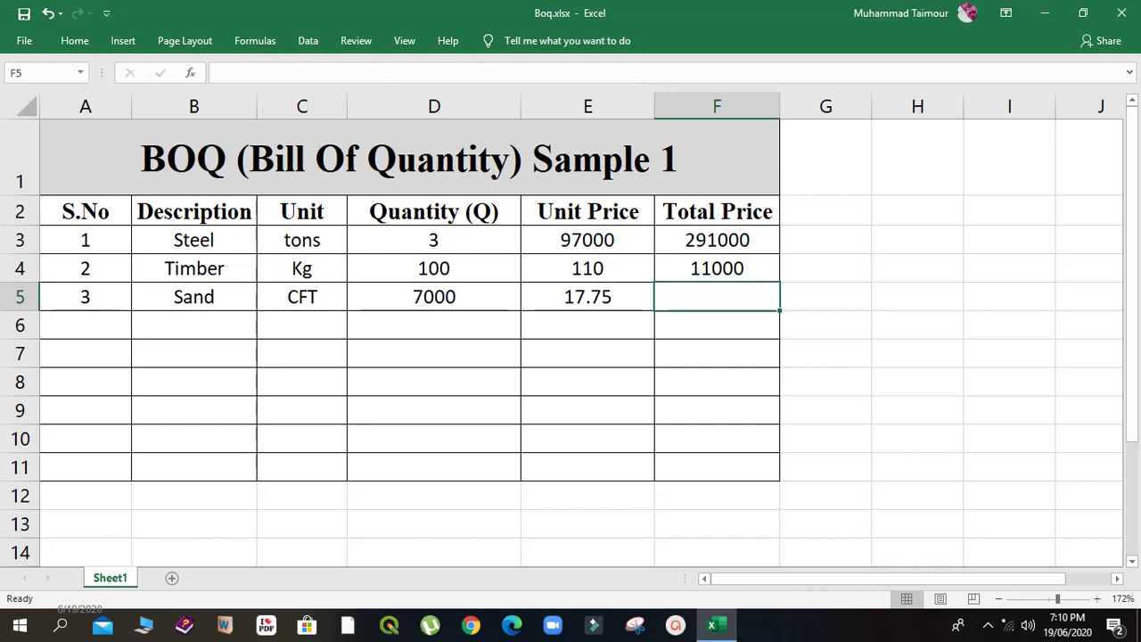
- Fill the total price formula from F4 down to F5 for the Sand row
click(717, 268)
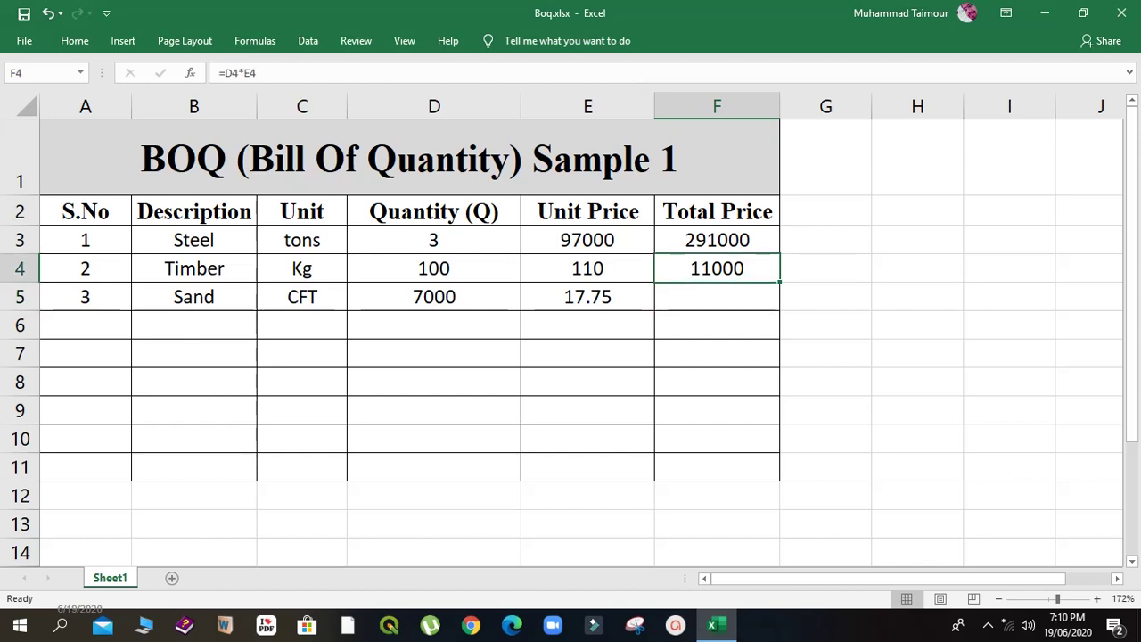
drag(779, 281, 776, 297)
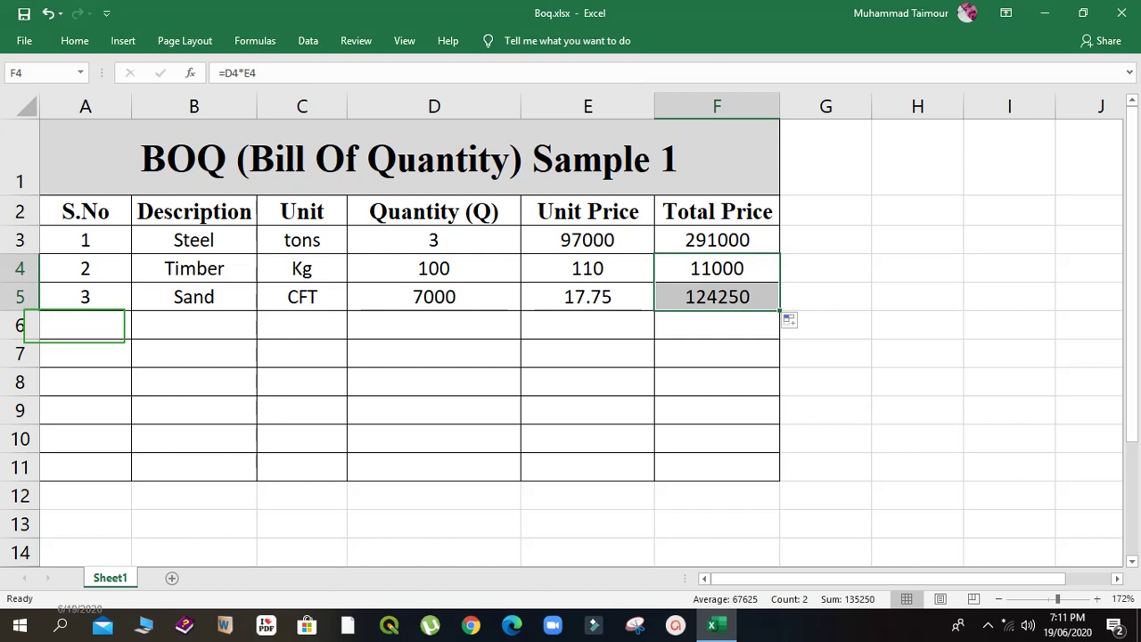
- Start row 6 with serial number 4, description Cement and unit Number
text(4)
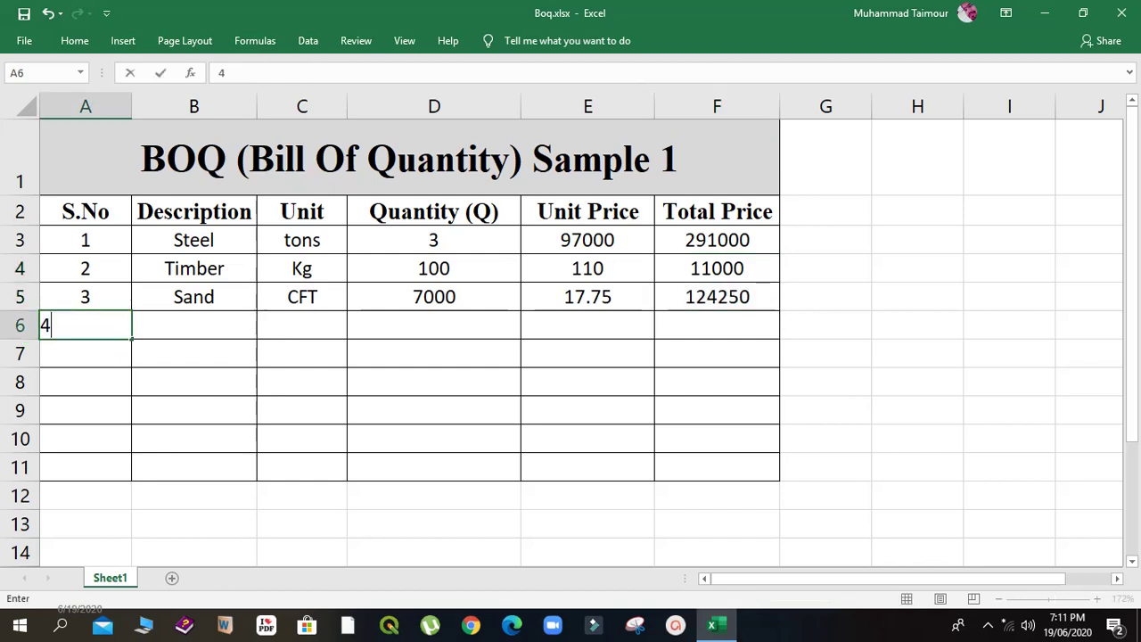
key(Tab)
text(Ca)
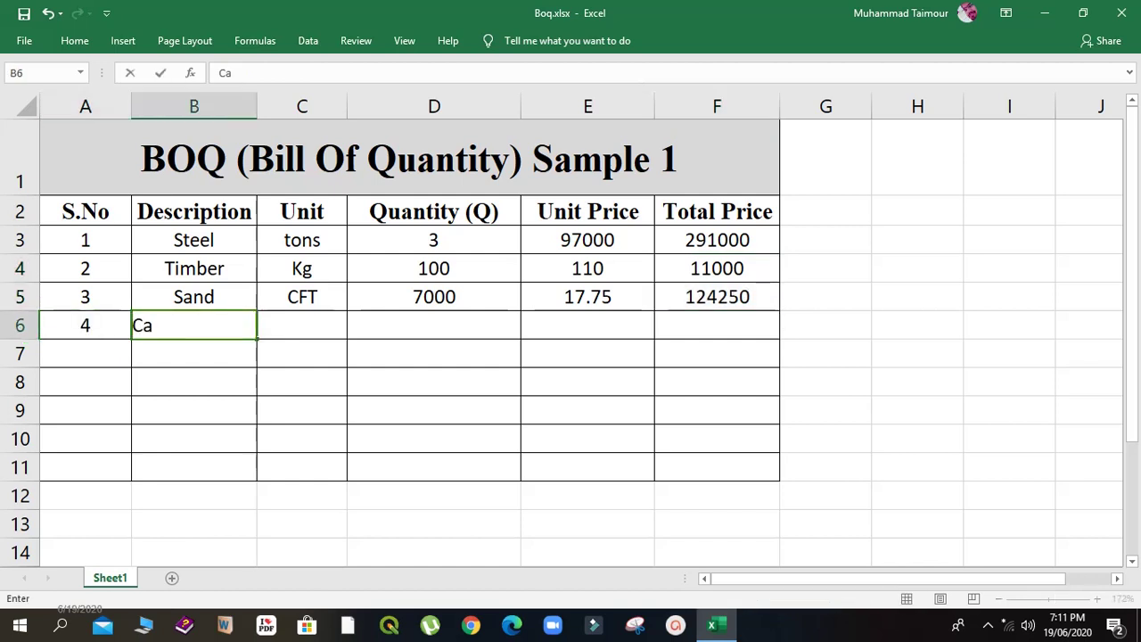
key(BackSpace)
text(ement)
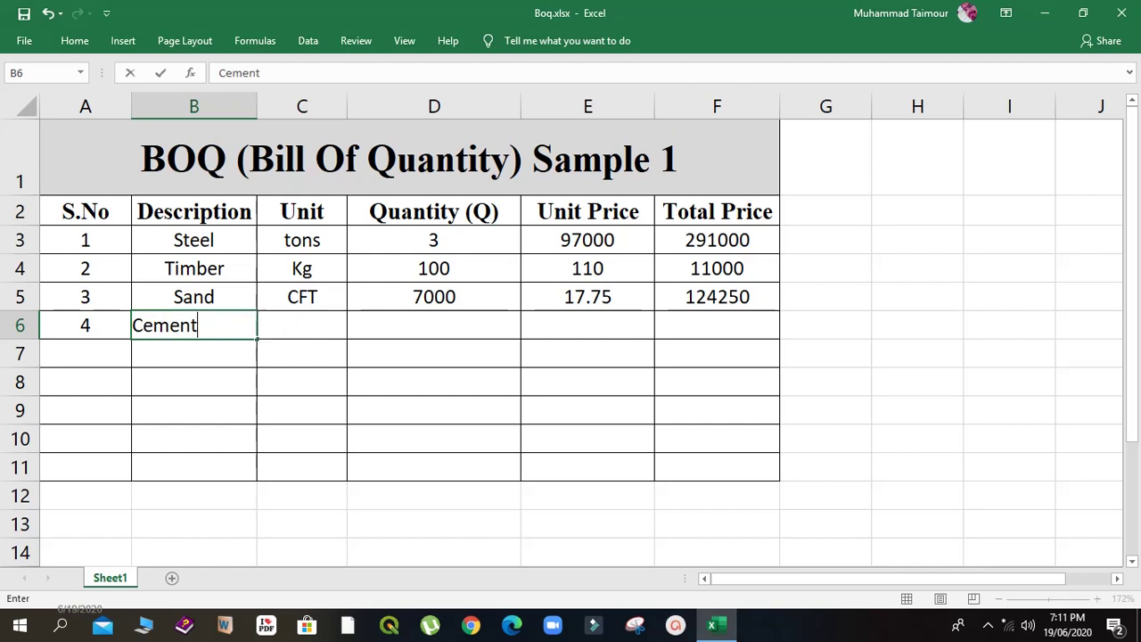
key(Tab)
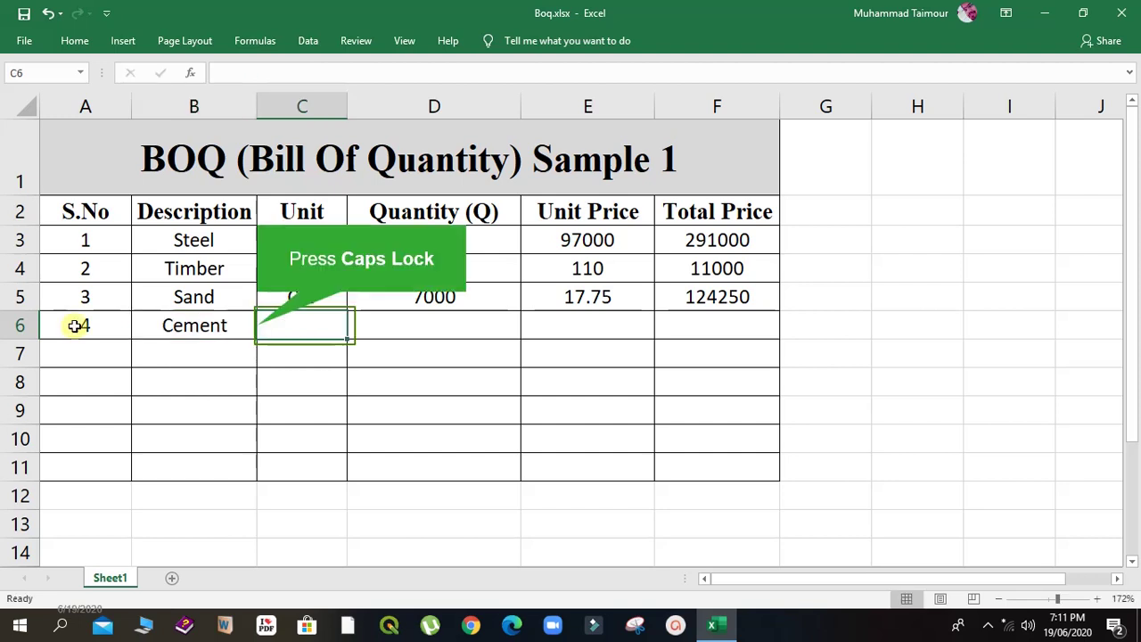
text(umbe)
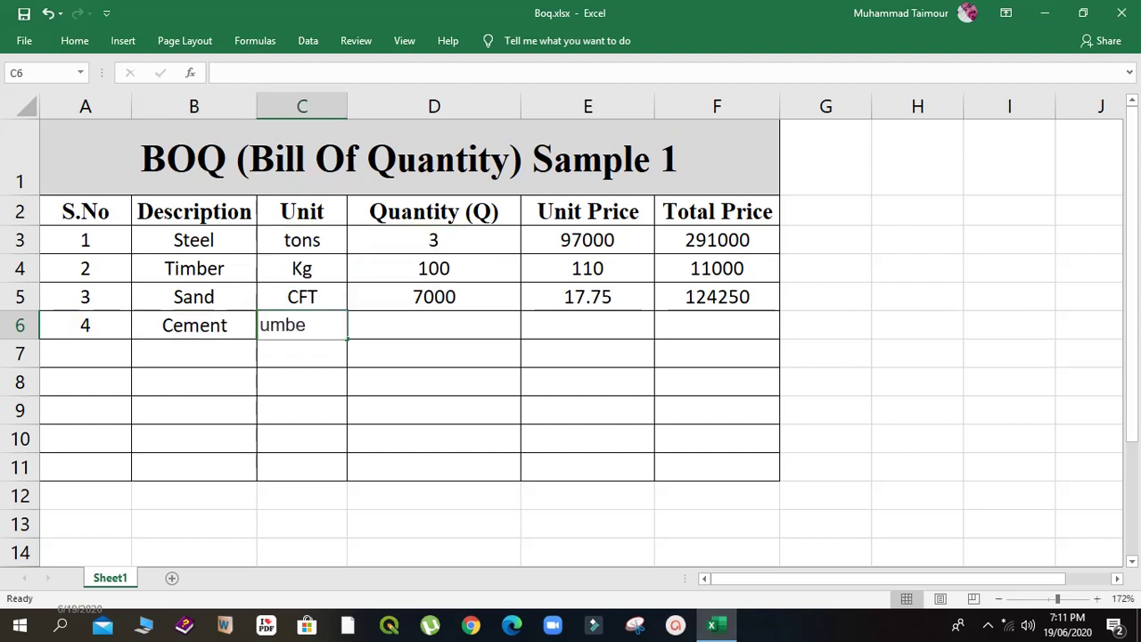
text(r)
key(Home)
text(N)
key(Tab)
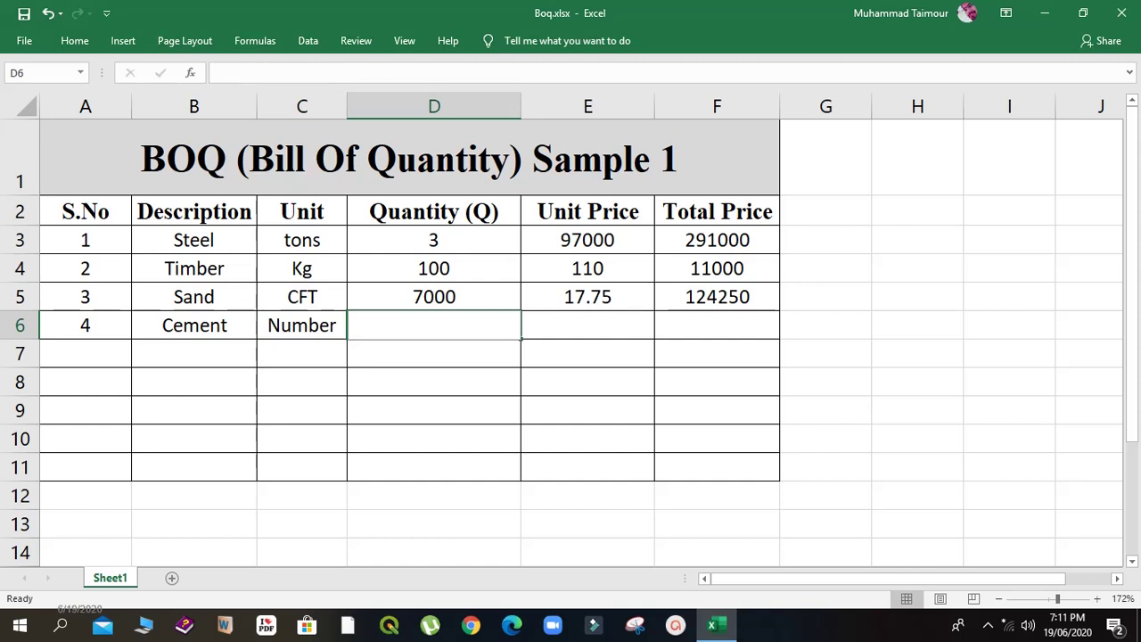
- Enter quantity 50 and unit price 495 for Cement, and fill the total price formula from F5 down to F6
text(50)
key(Tab)
text(4)
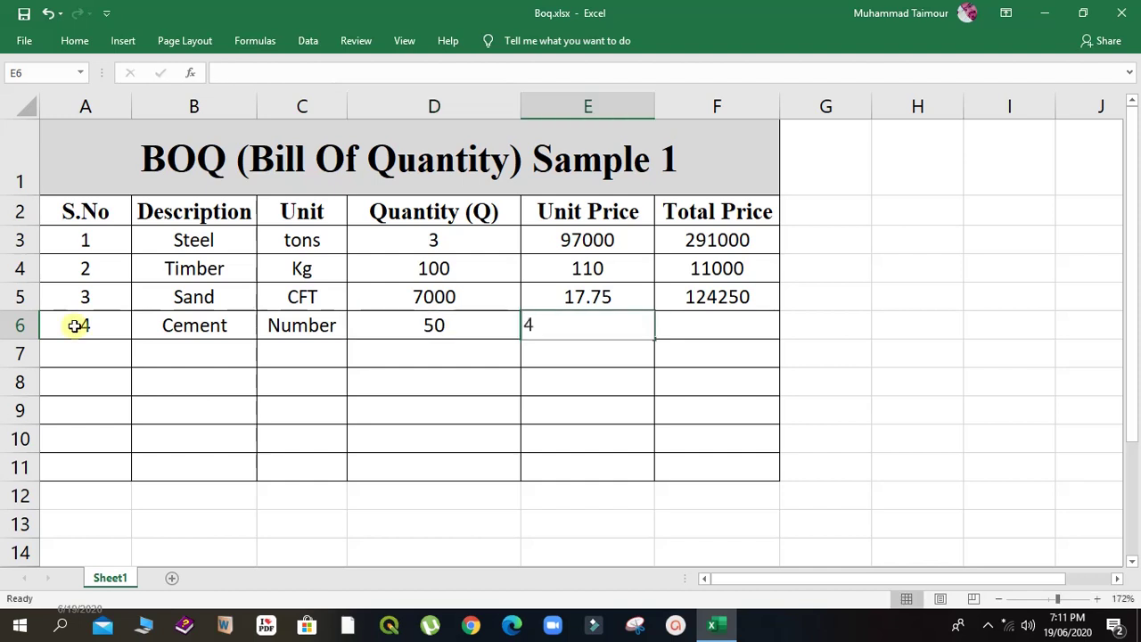
text(95)
key(Tab)
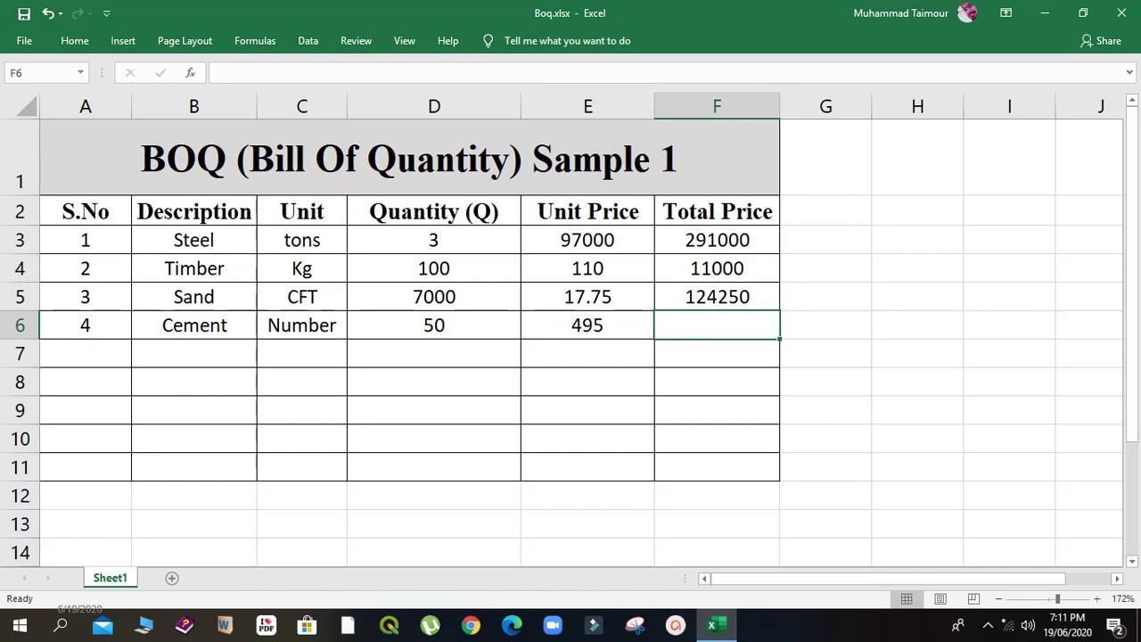
click(716, 297)
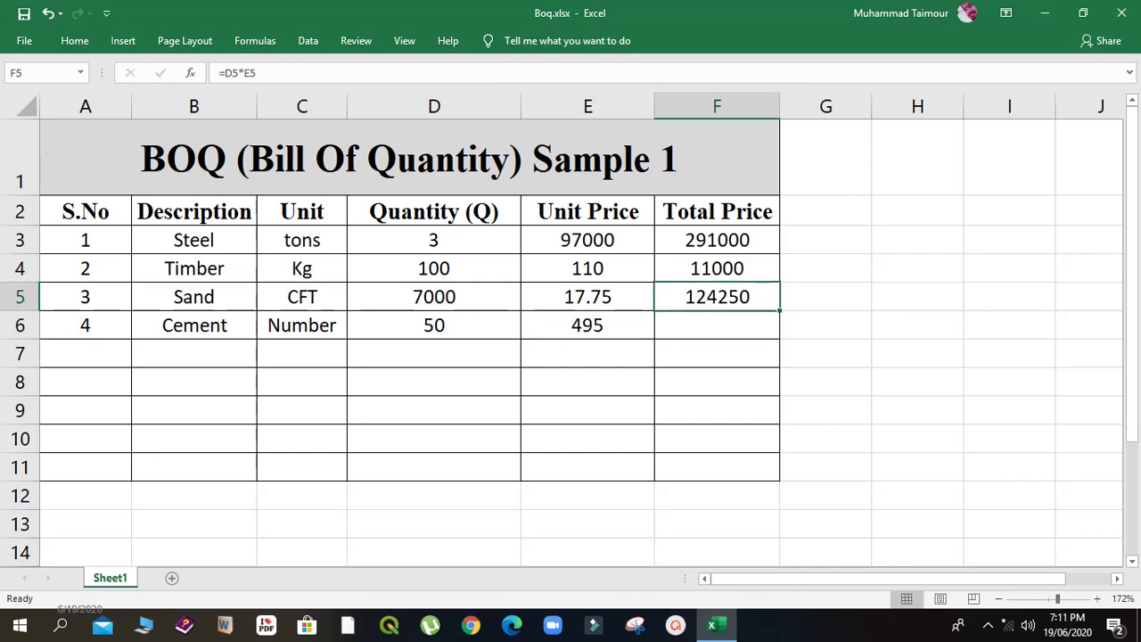
drag(780, 310, 780, 337)
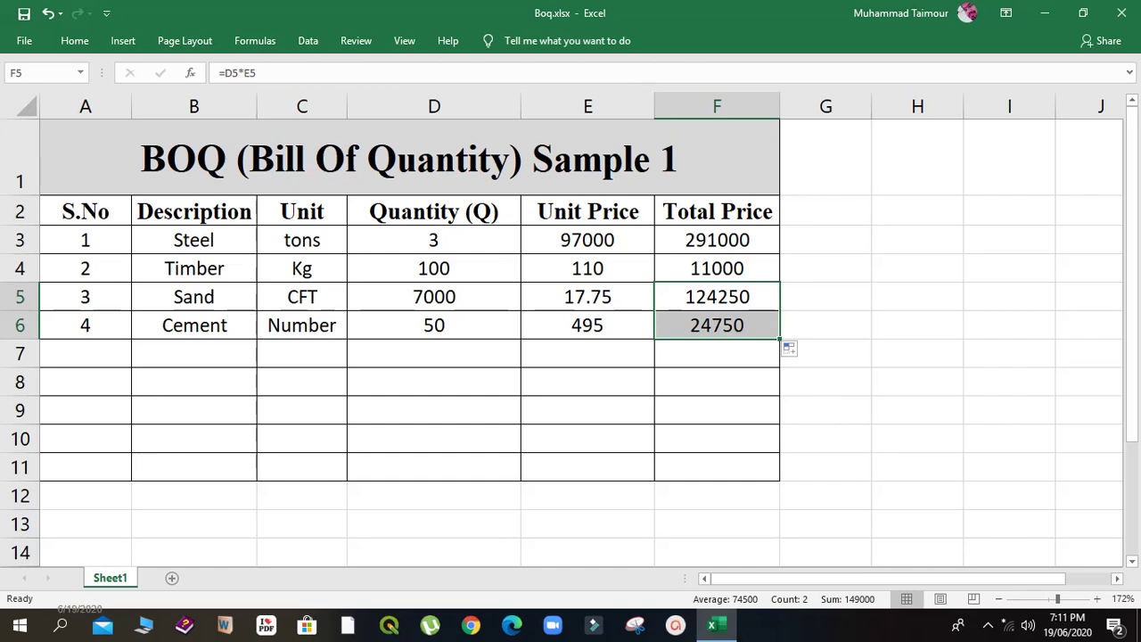
- Start row 7 with serial number 5, description Aggregate and unit CFT
click(114, 358)
text(5)
key(Tab)
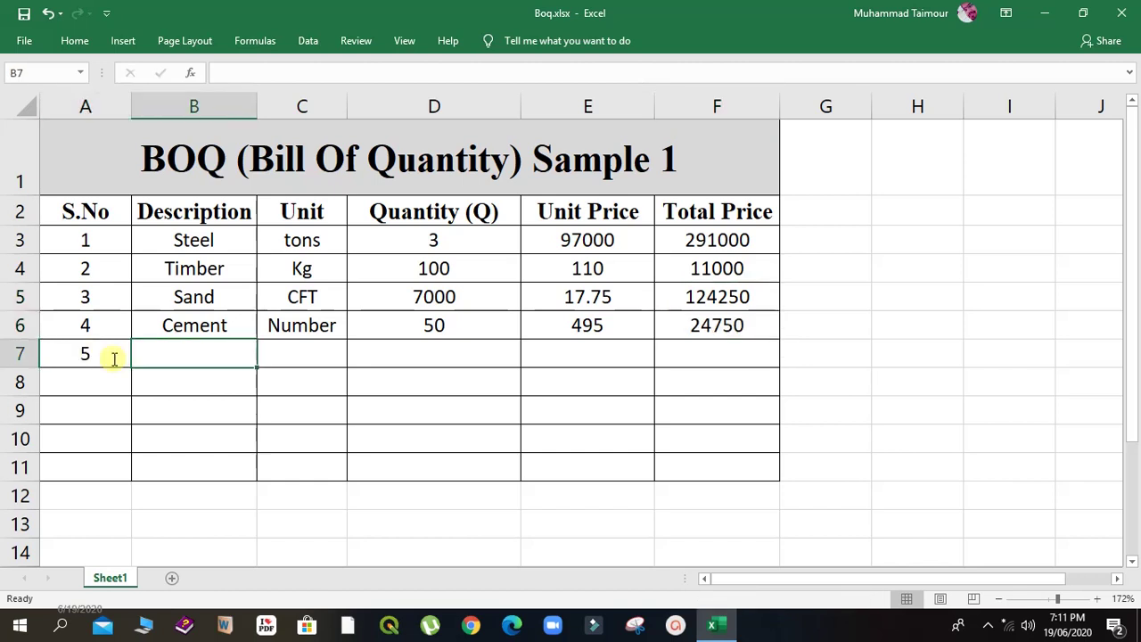
text(Aggreg)
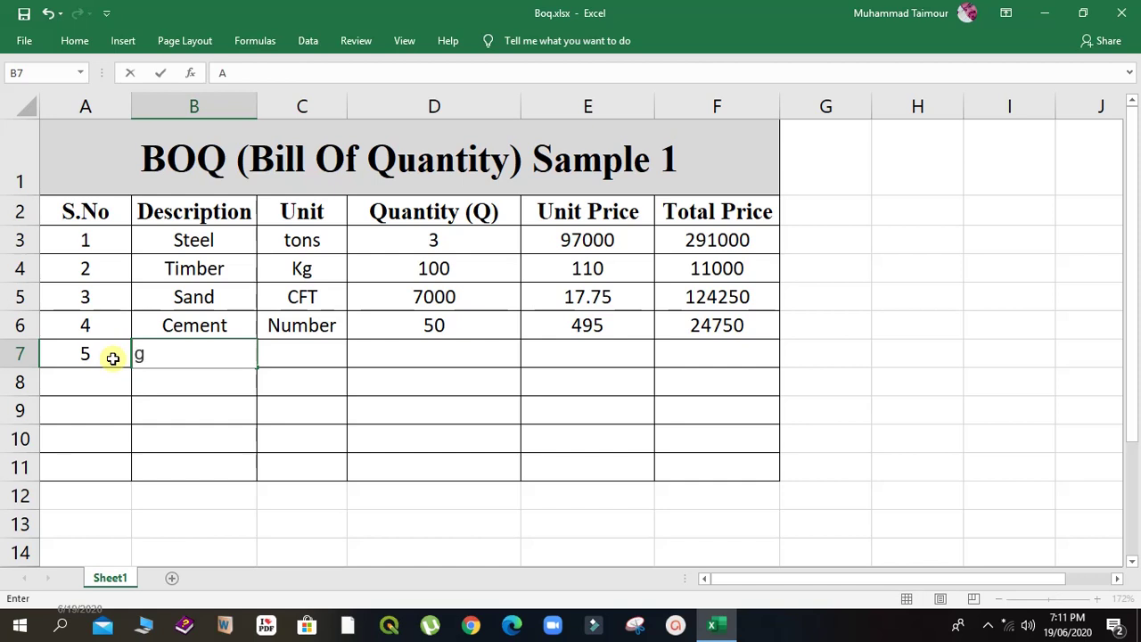
text(ate)
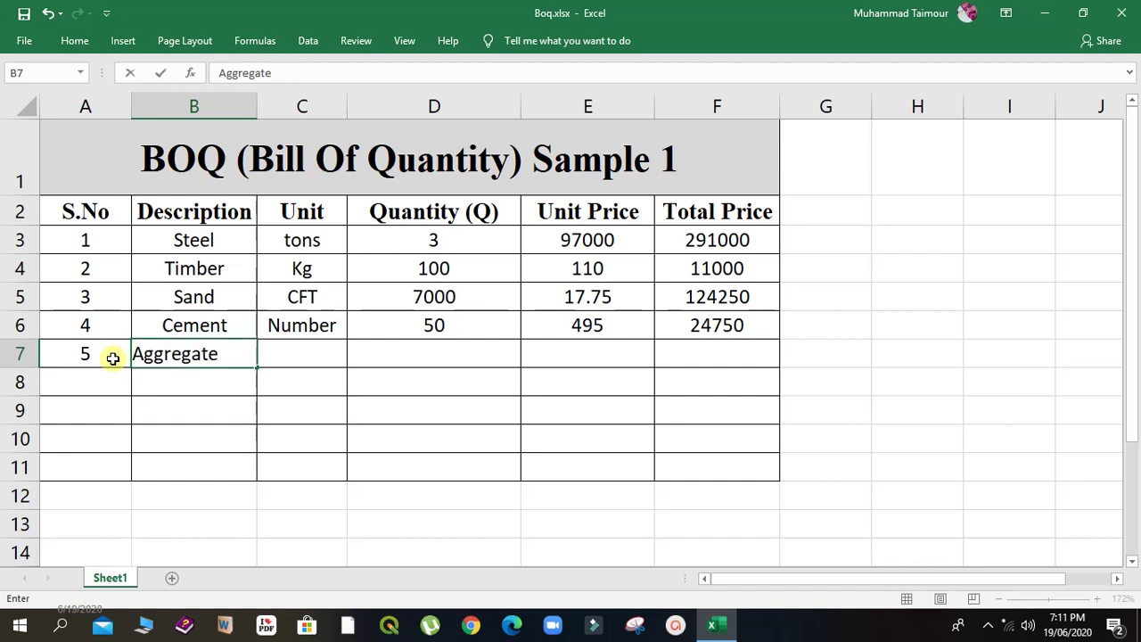
key(Tab)
key(Tab)
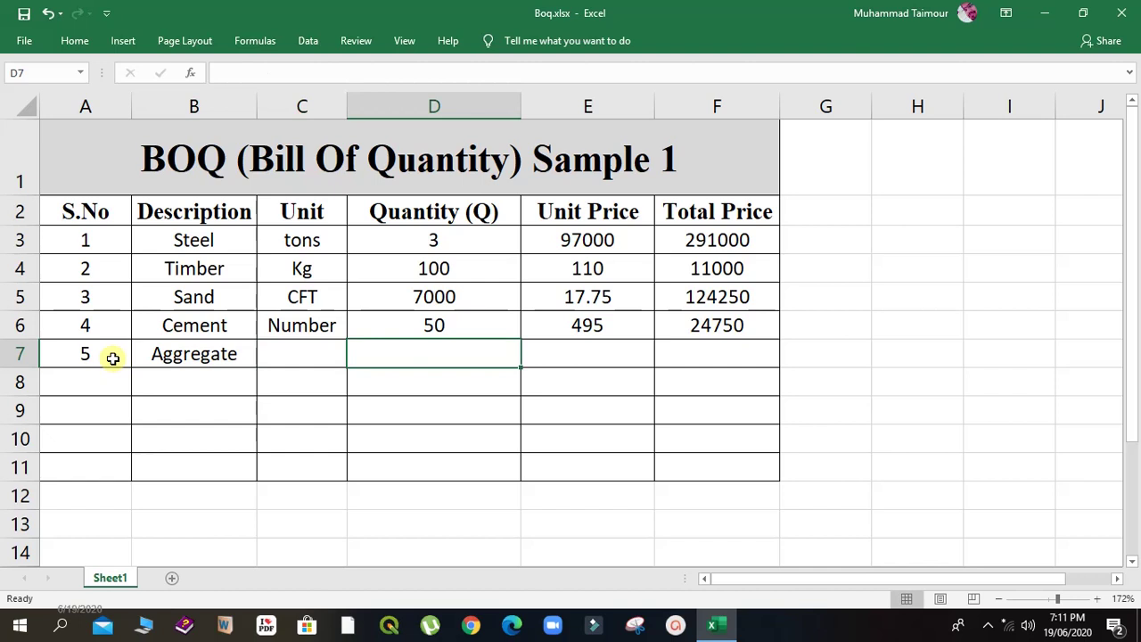
key(Left)
text(CFT)
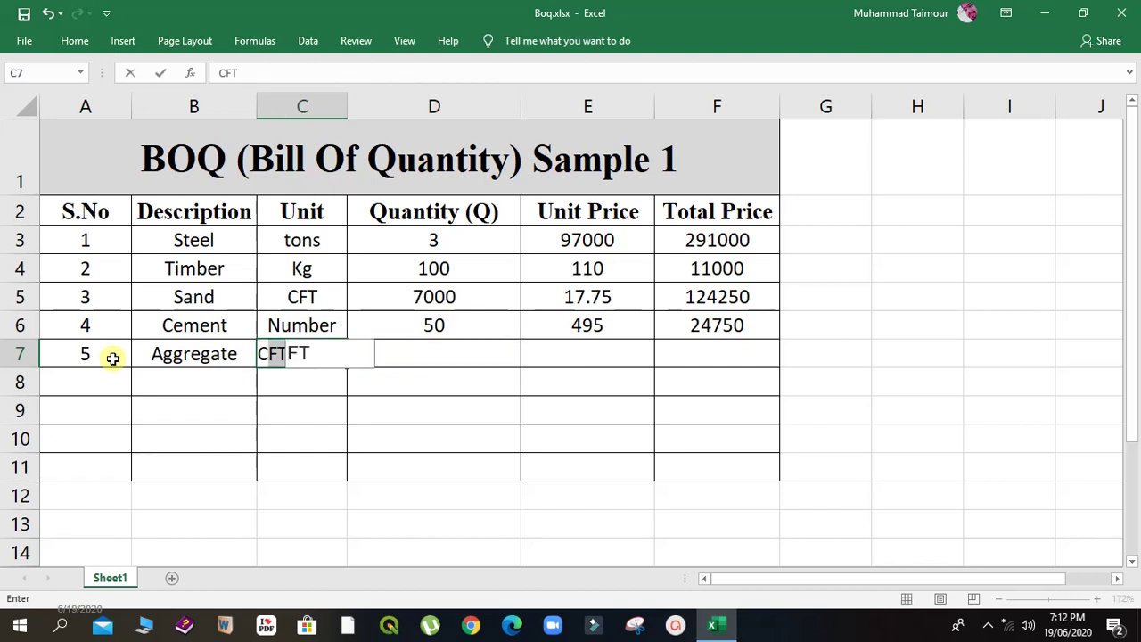
key(Tab)
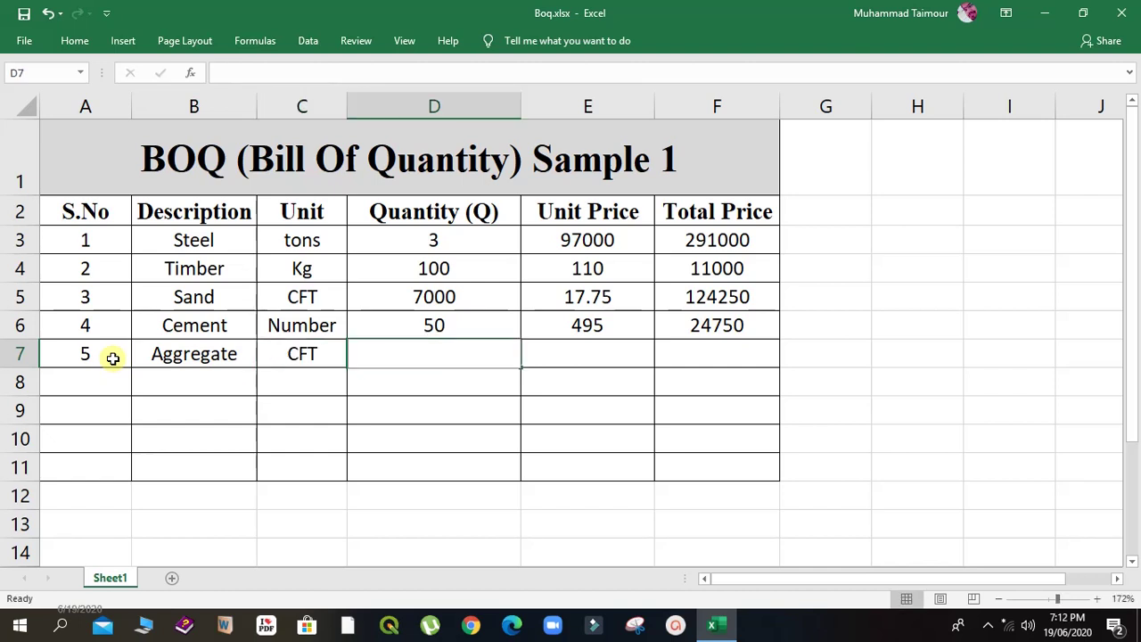
- Enter quantity 15000 and unit price 22.25 in the Aggregate row
text(15000)
key(Tab)
key(Tab)
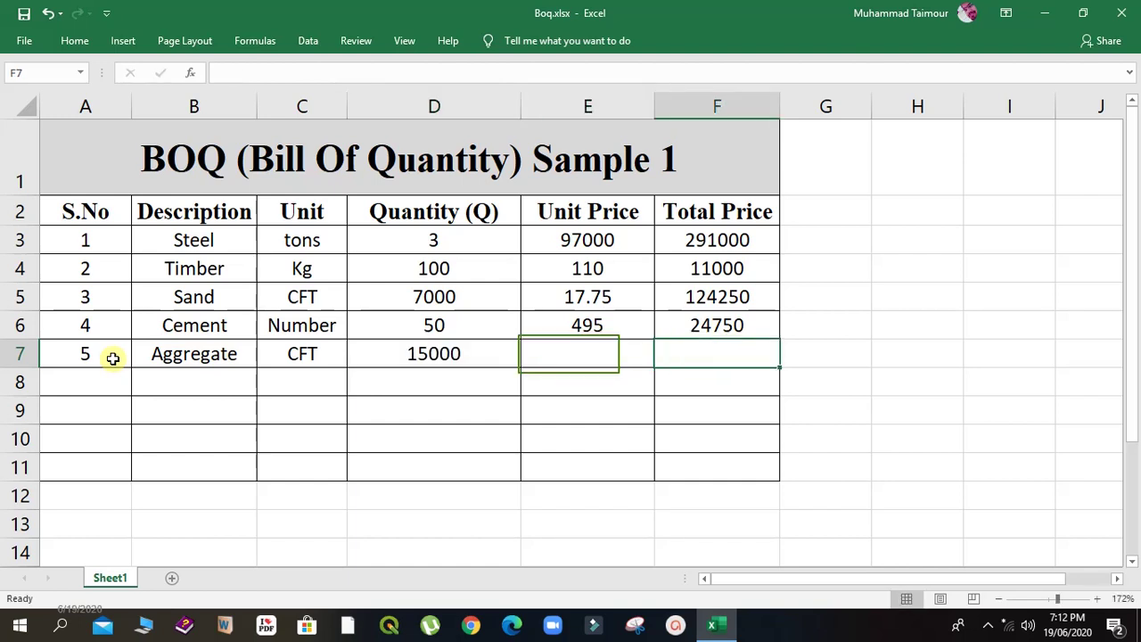
key(Left)
text(22)
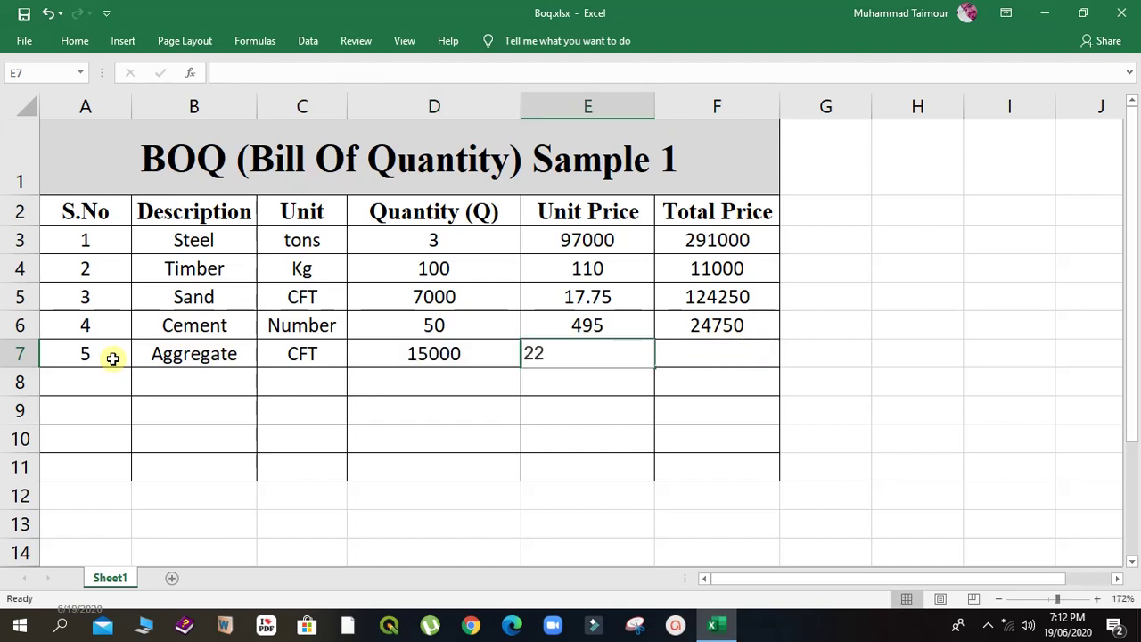
text(.25)
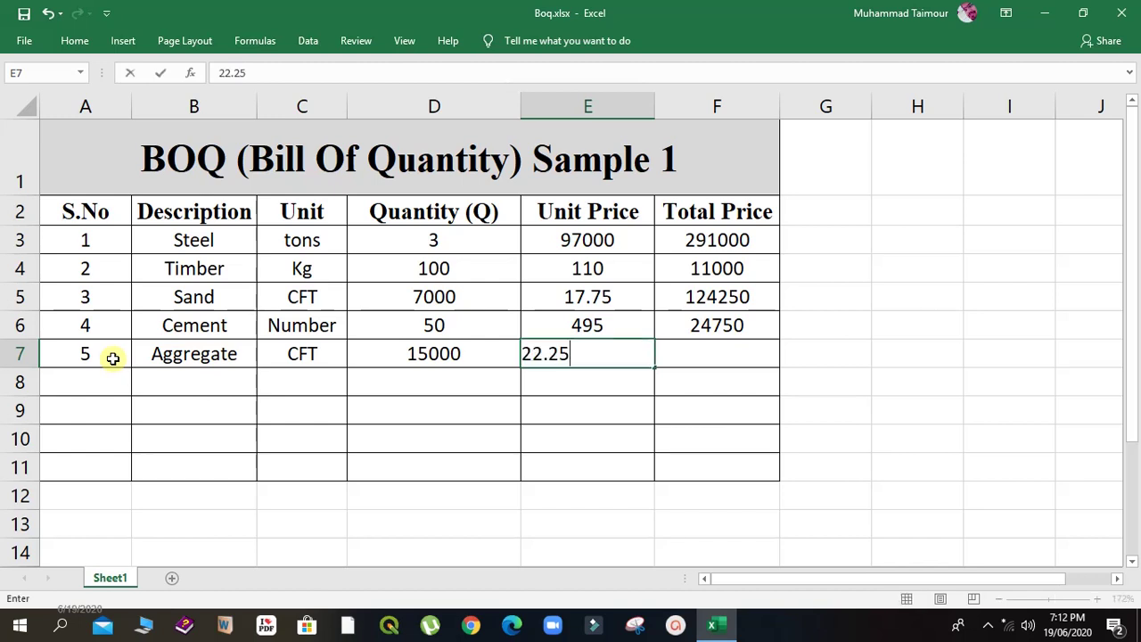
key(Right)
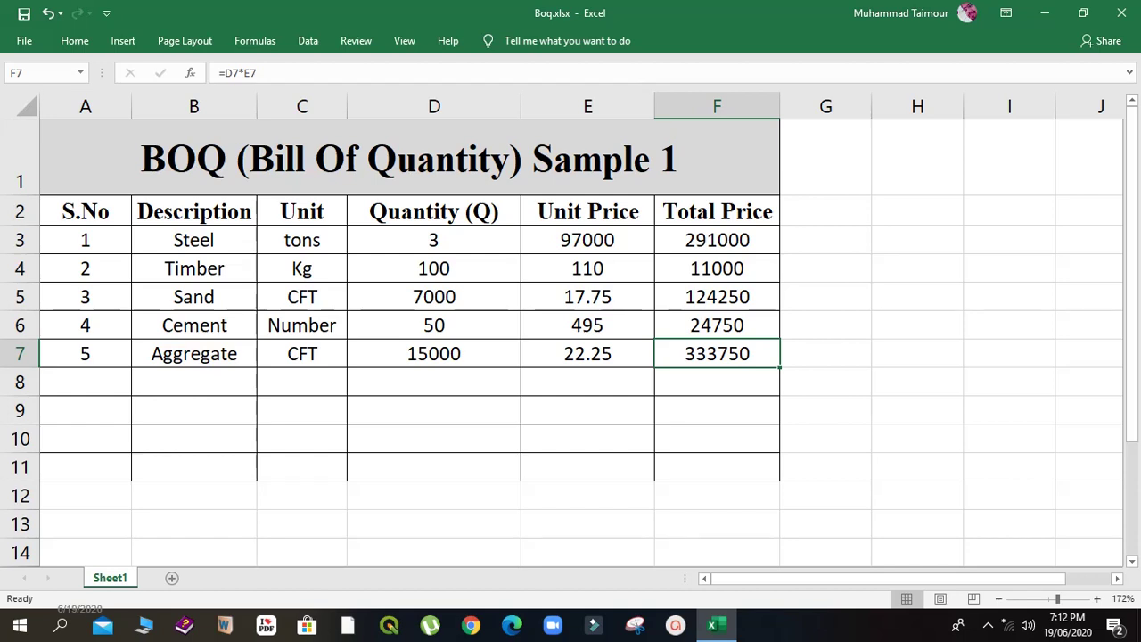
- Start row 8 with serial number 6, description Doors and unit Number
click(77, 383)
text(6)
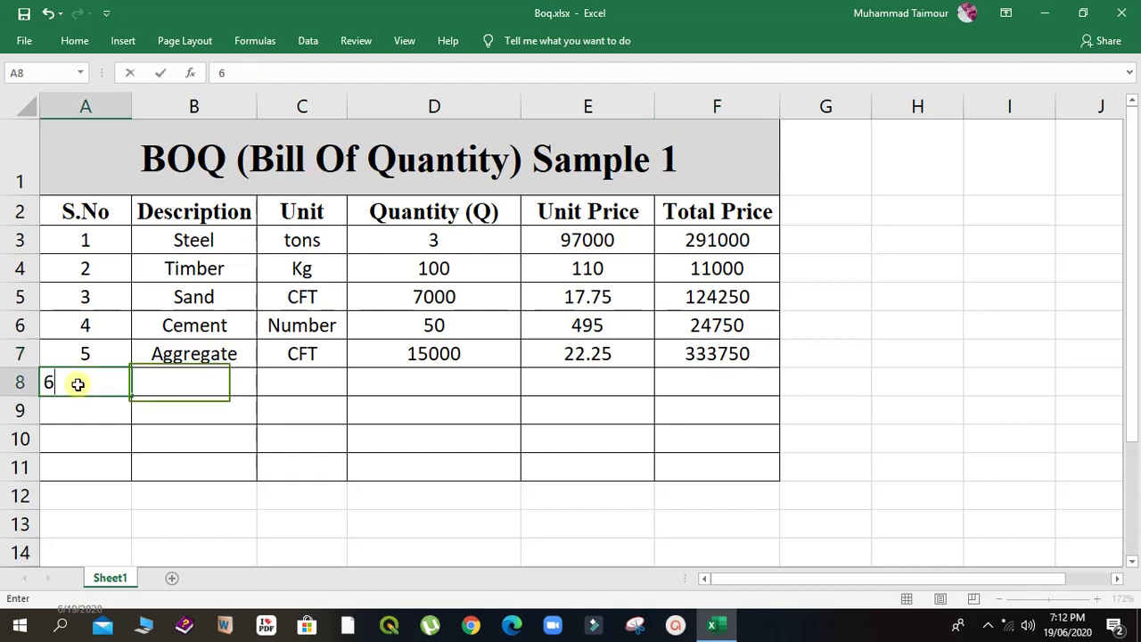
key(Tab)
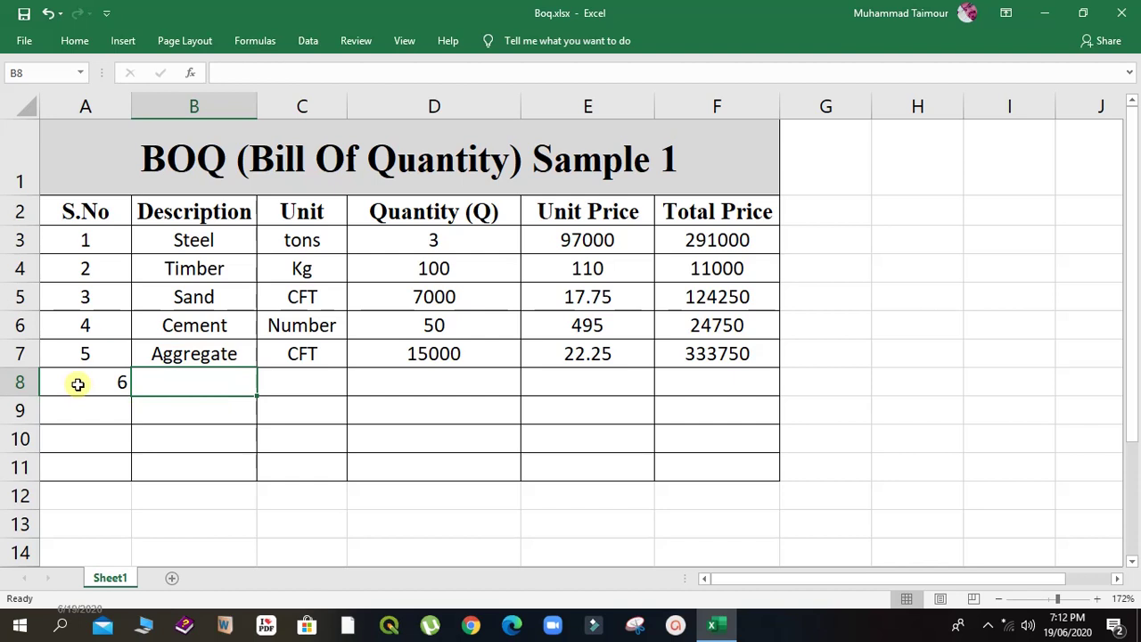
text(D)
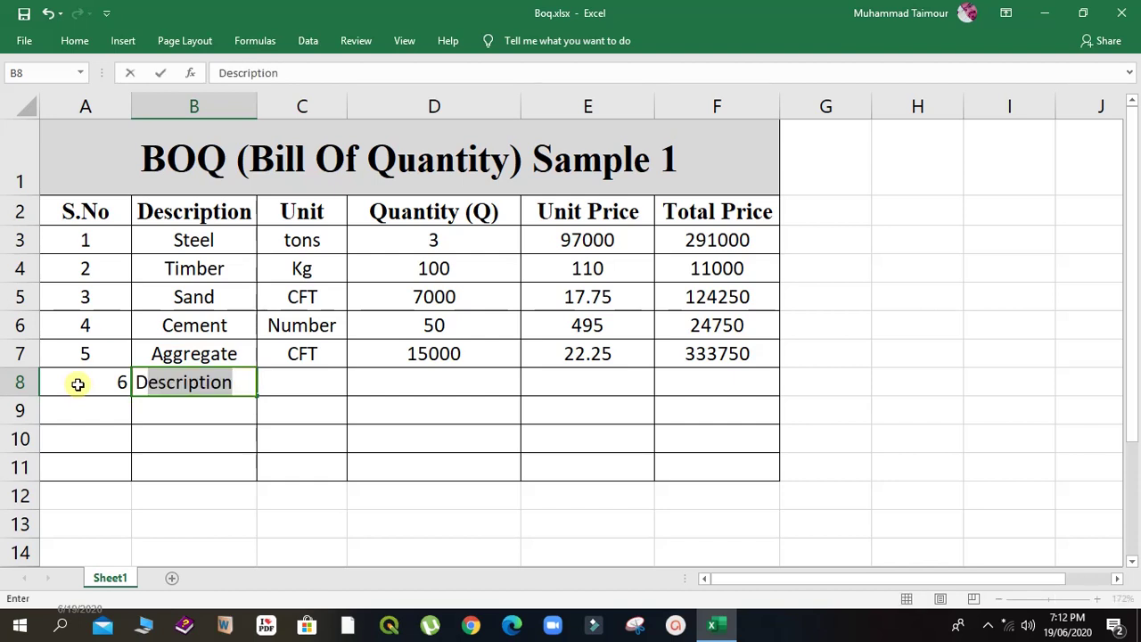
key(BackSpace)
key(BackSpace)
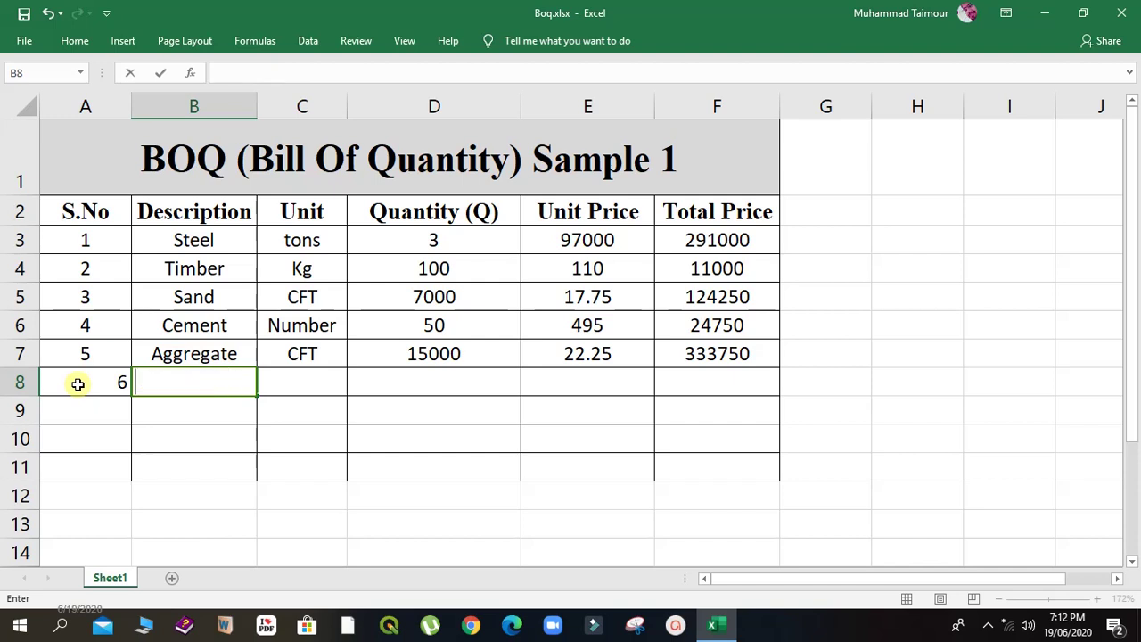
text(D)
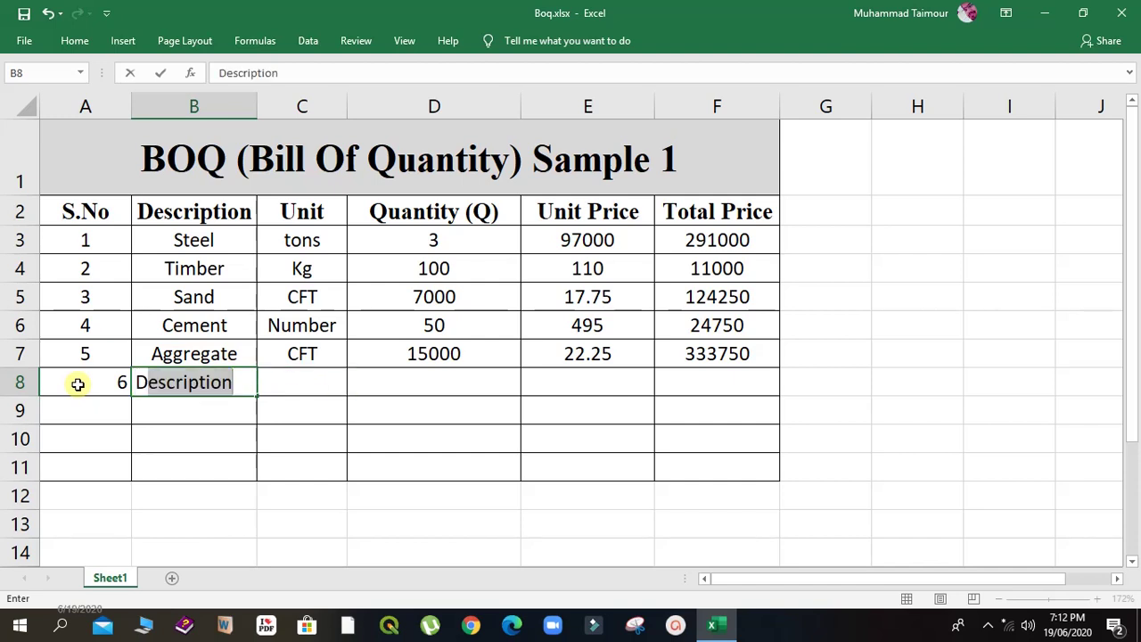
text(oors)
key(Tab)
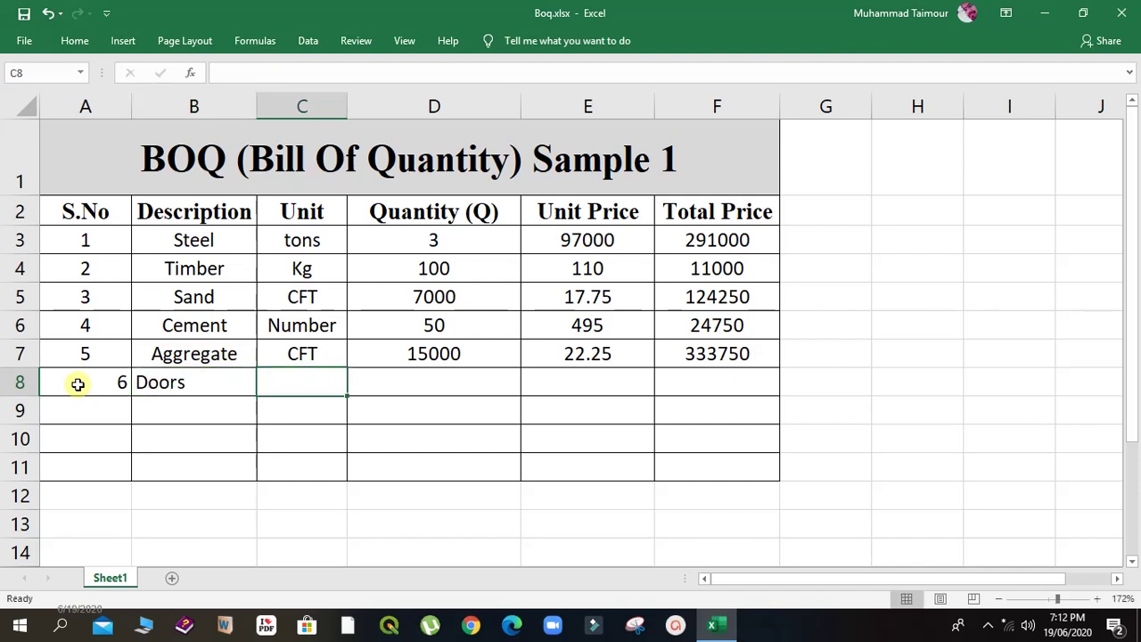
text(Number)
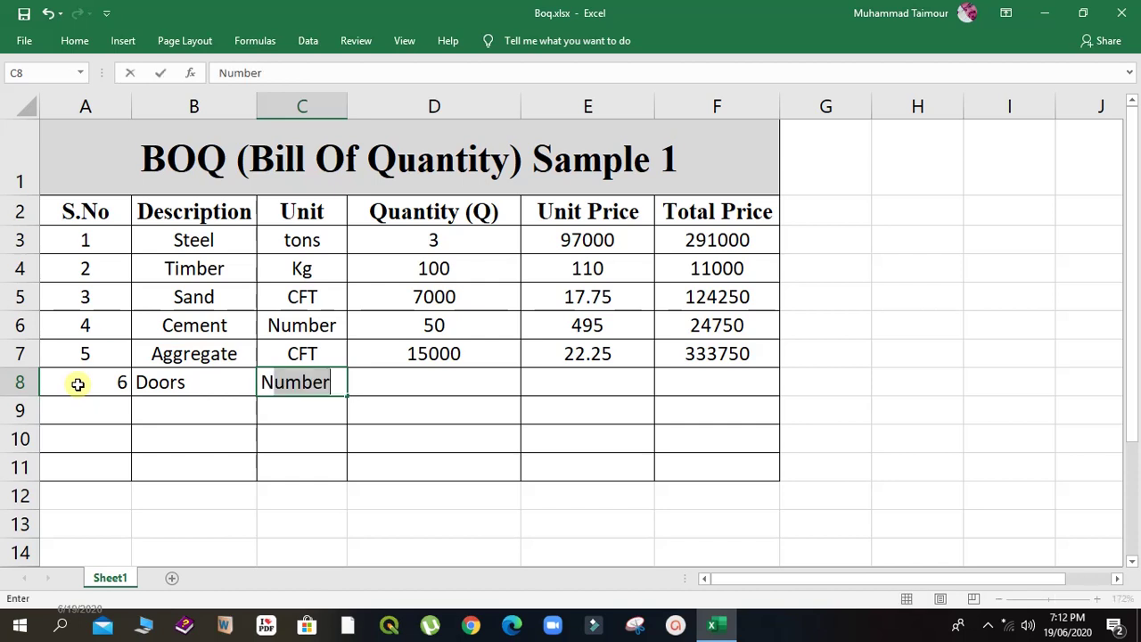
key(Tab)
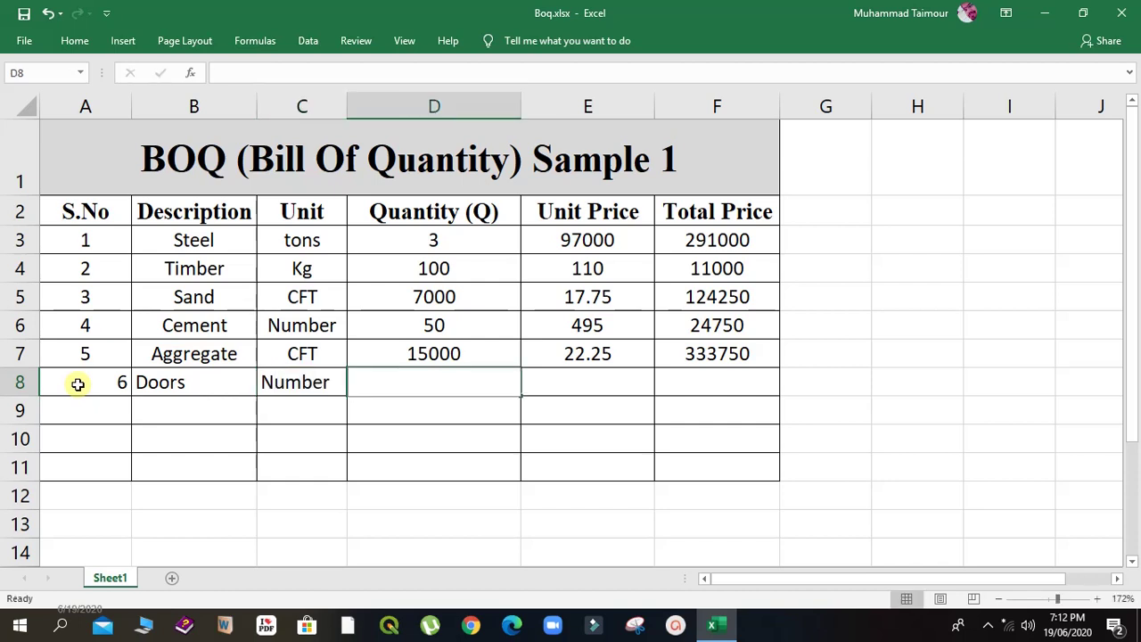
- Enter quantity 12 and unit price 3200 in the Doors row
text(12)
key(Tab)
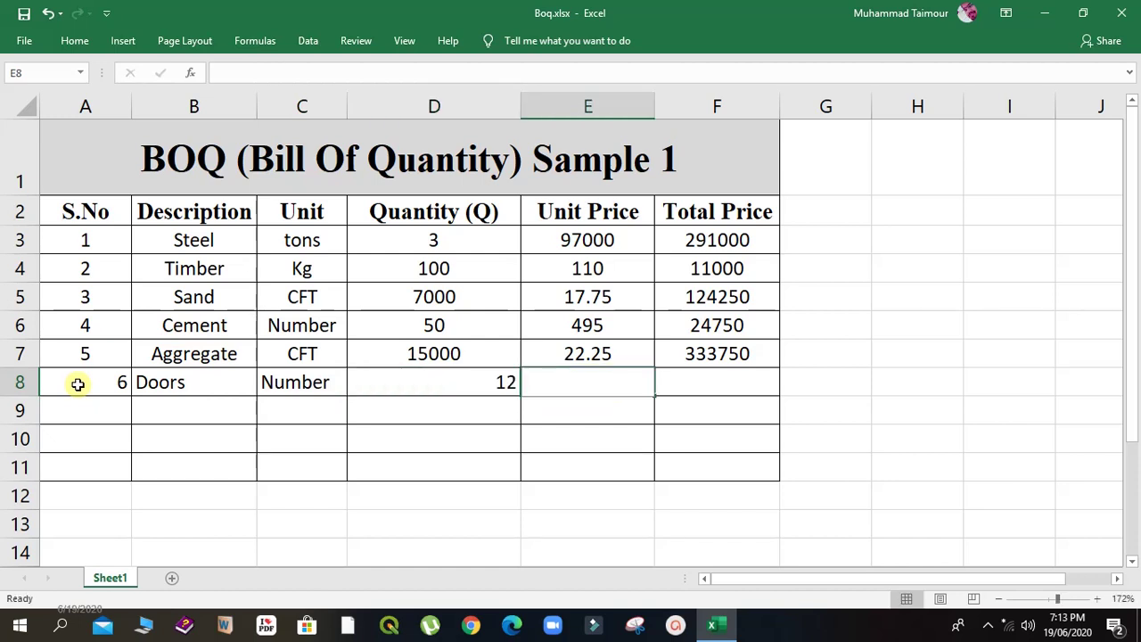
text(3200)
key(Tab)
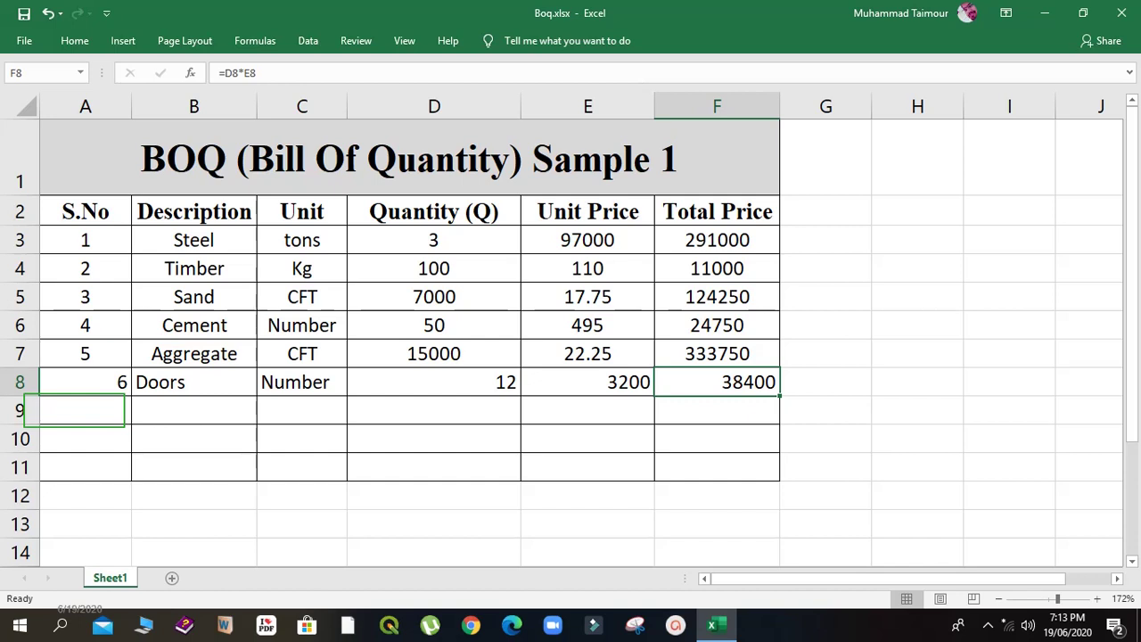
- Start row 9 with serial number 7, description Windows and unit Number
click(74, 410)
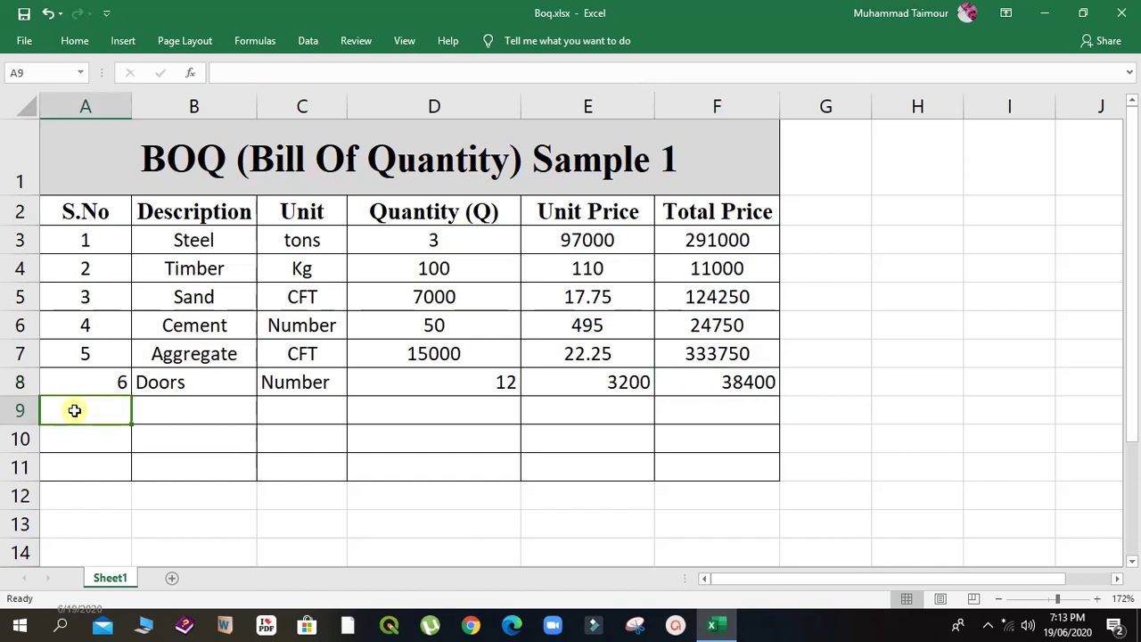
text(7)
key(ctrl+Return)
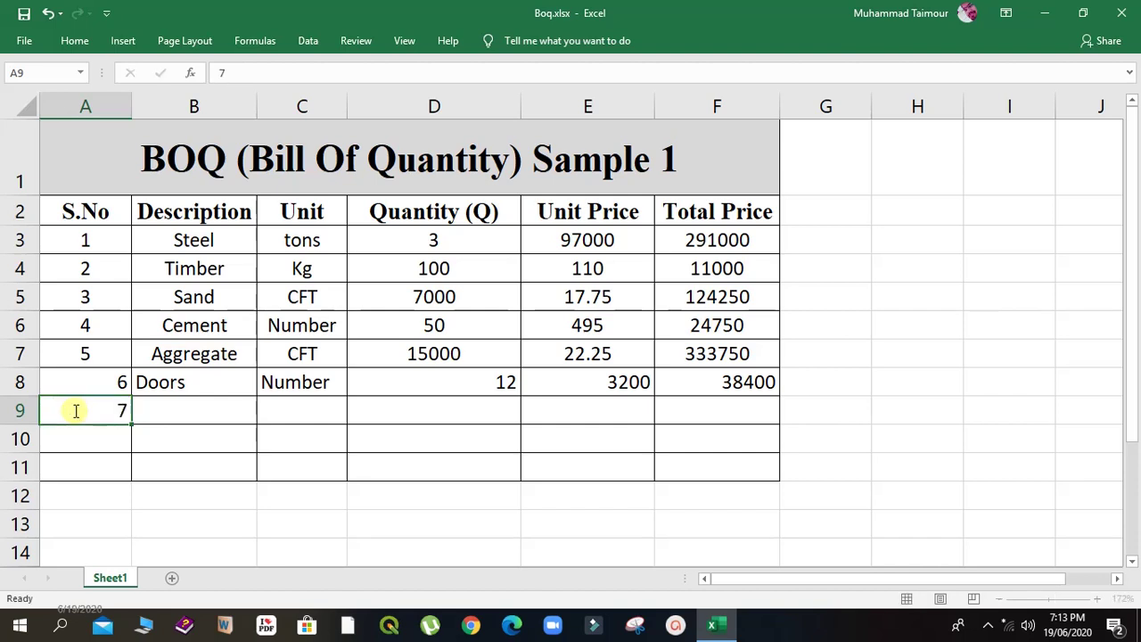
key(Tab)
text(W)
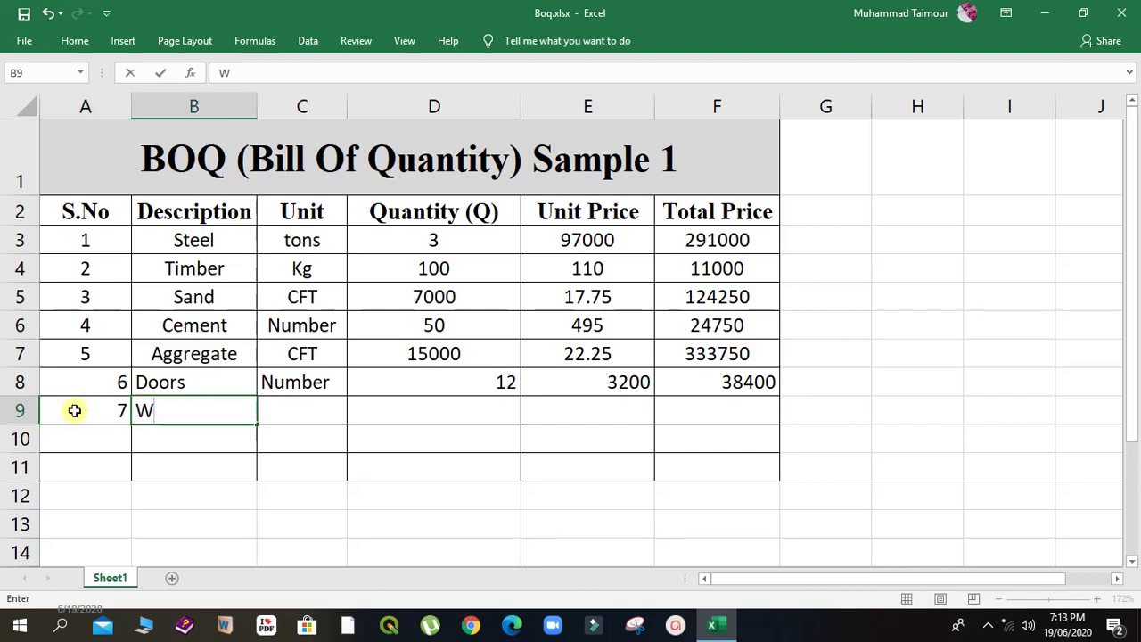
text(indows)
key(Tab)
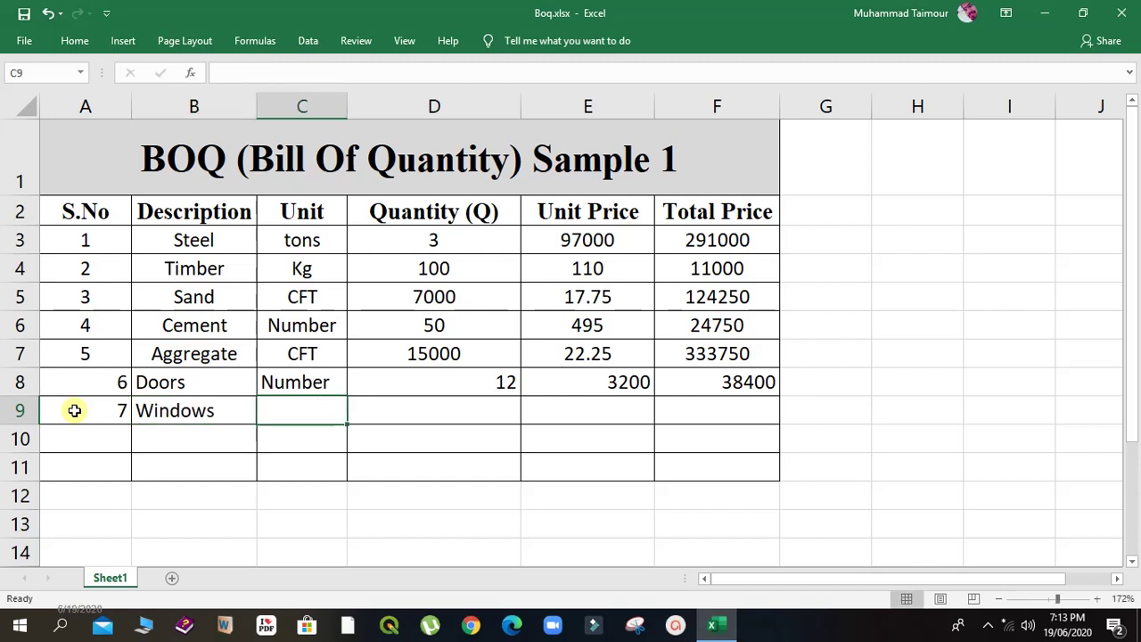
text(Number)
key(Tab)
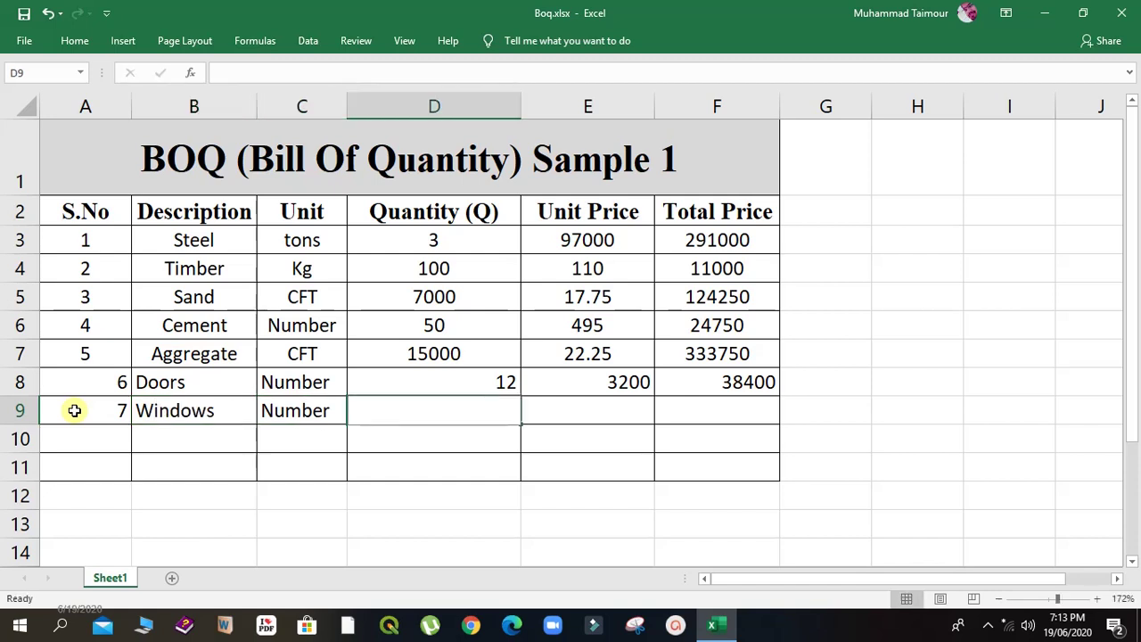
- Enter quantity 12 and unit price 4000 in the Windows row
text(12)
key(Tab)
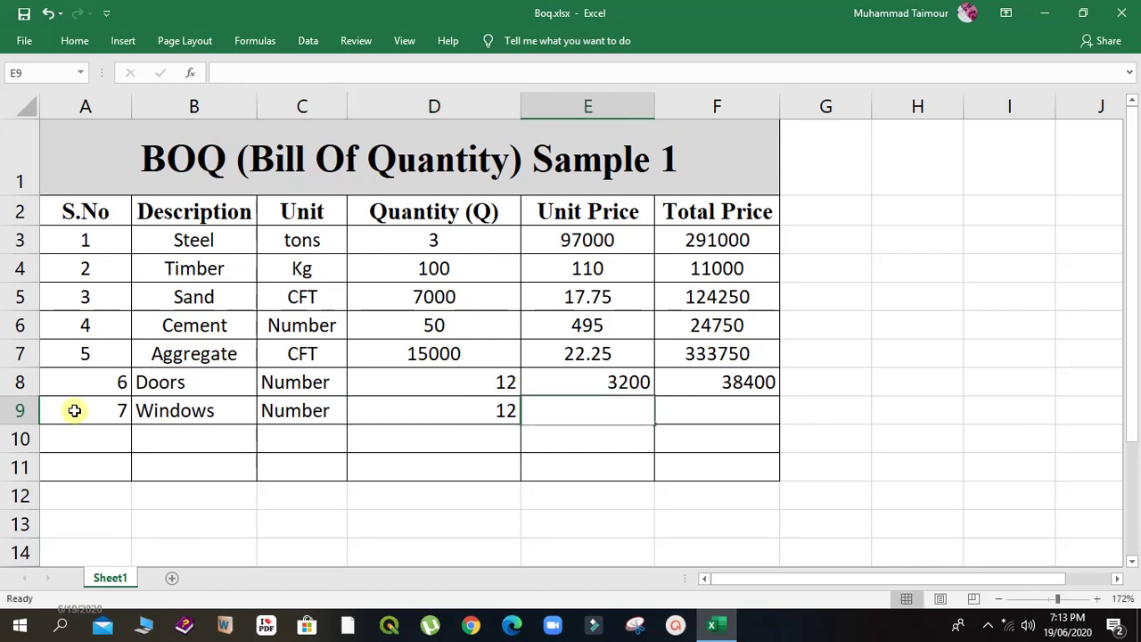
text(4000)
key(Tab)
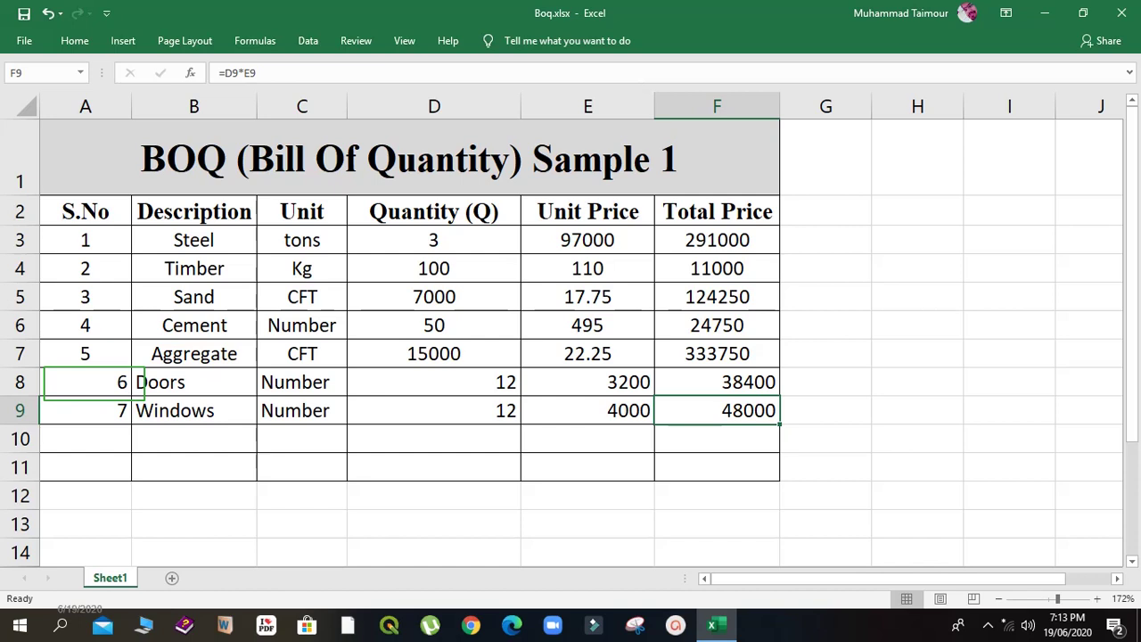
- Centre the contents of the Doors and Windows rows, from serial number through total price (A8:F9)
click(95, 383)
key(shift+Down)
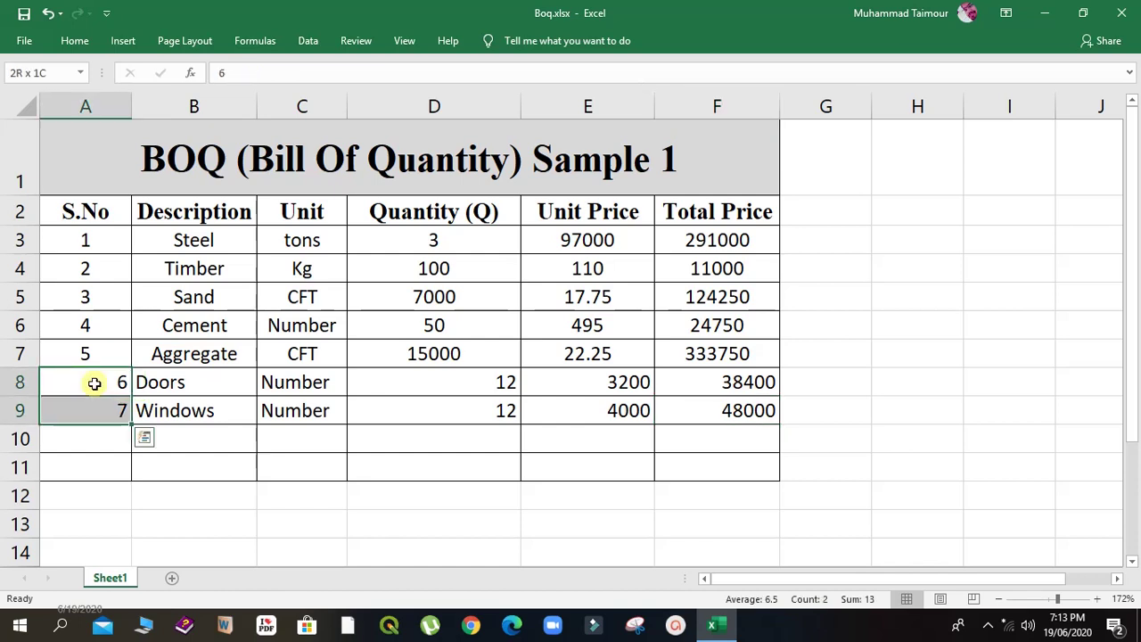
key(shift+Right)
key(shift+Right)
key(shift+Right)
key(shift+Right)
key(shift+Right)
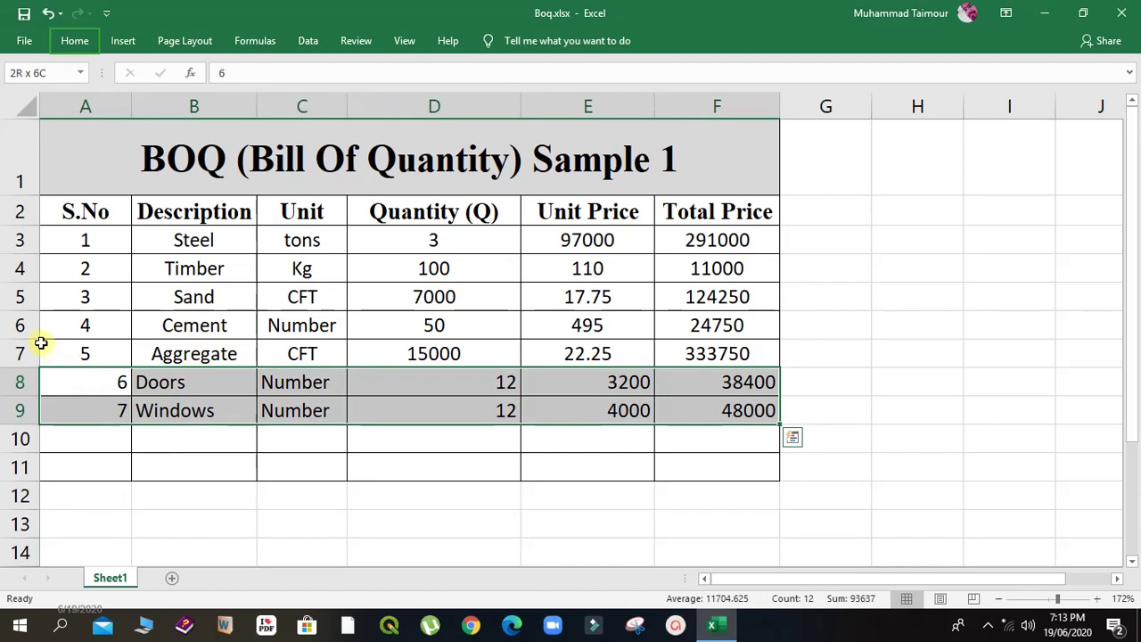
click(77, 40)
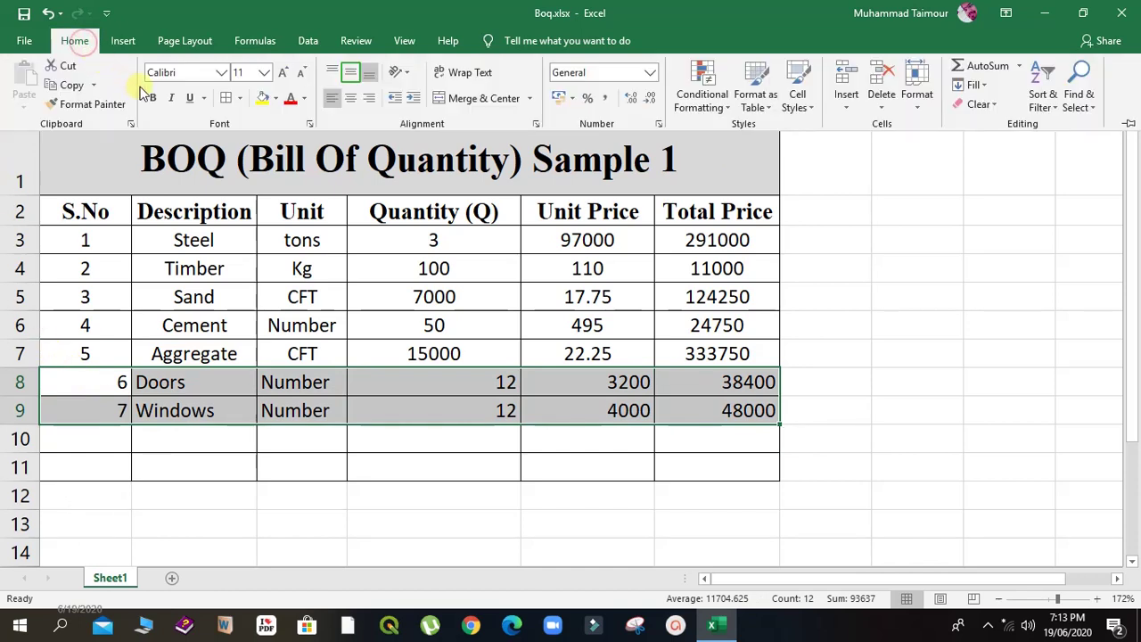
click(349, 72)
click(350, 98)
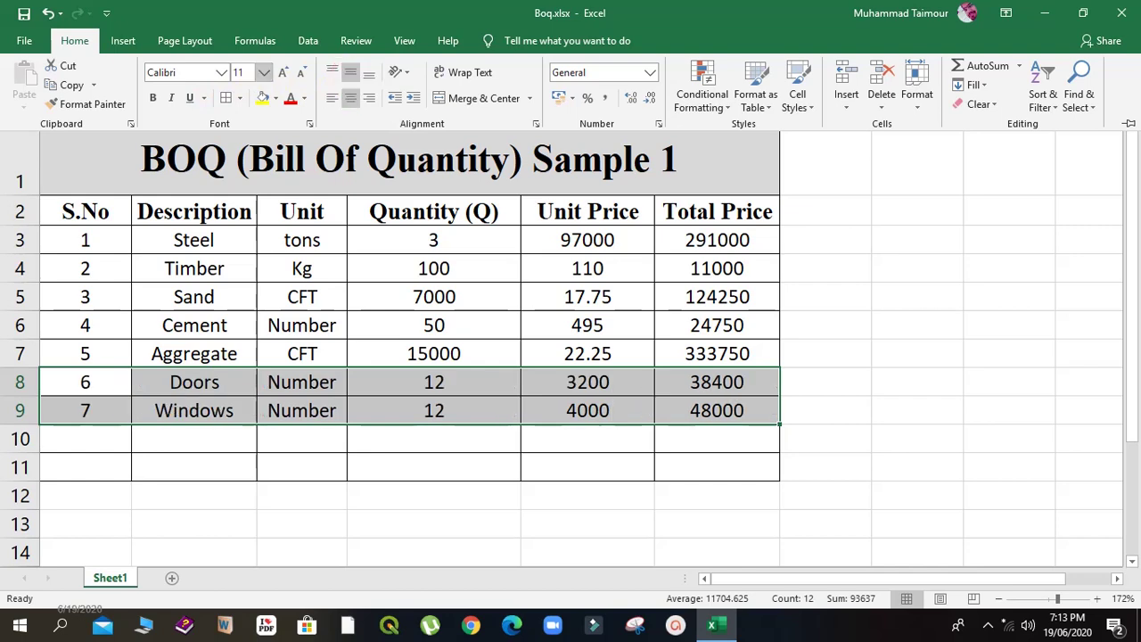
key(Escape)
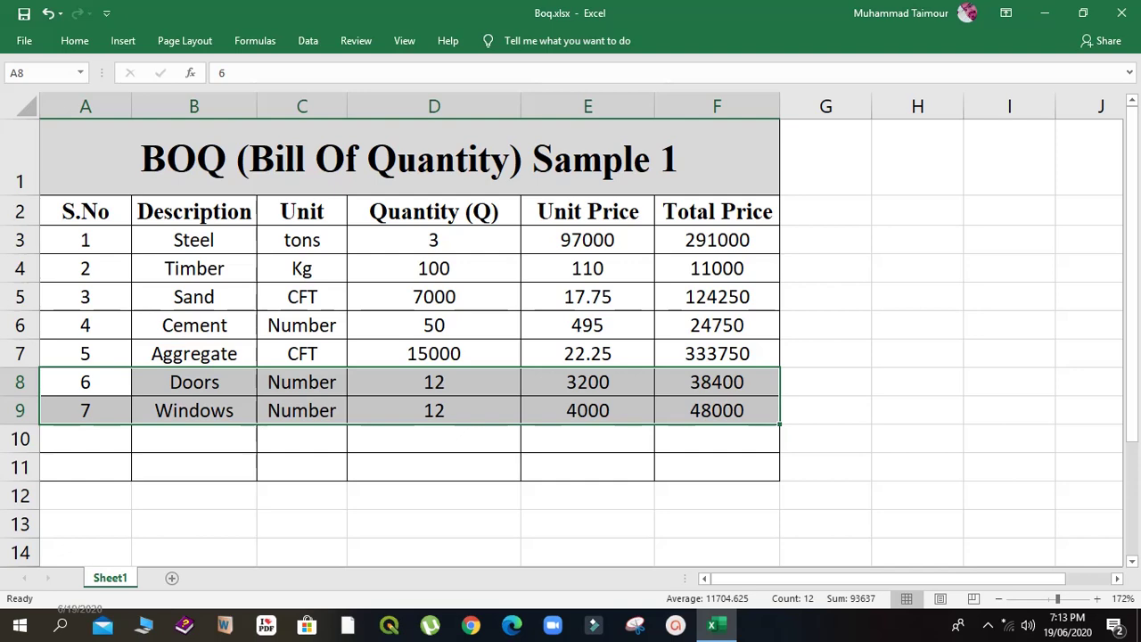
- Enter the label Total Budget in cell E11, below the Unit Price column
click(588, 467)
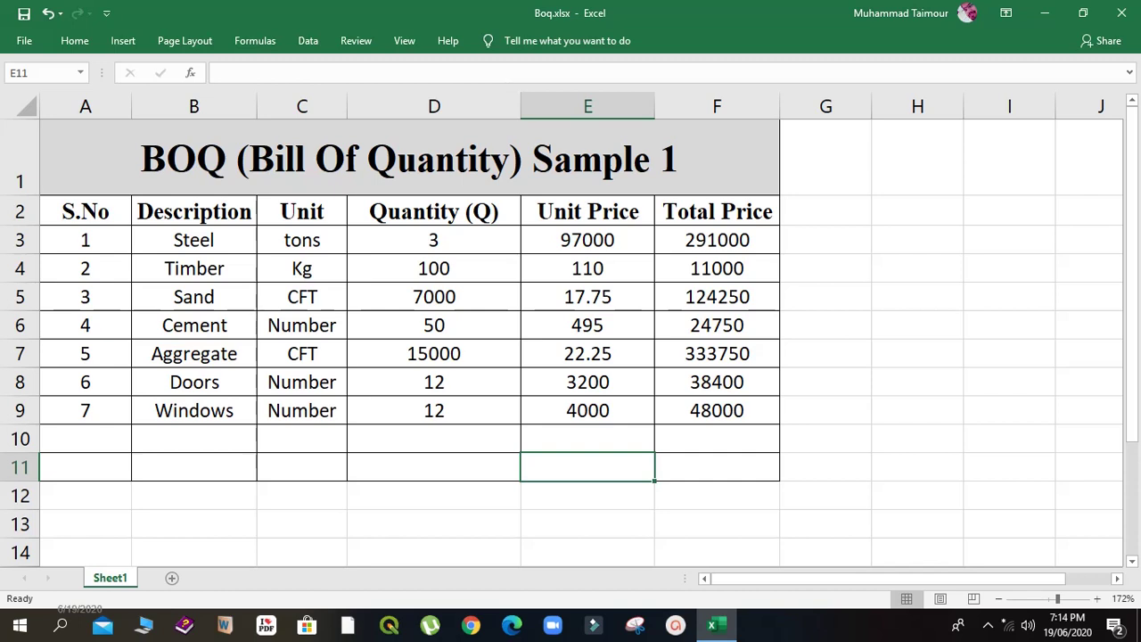
text(Tota)
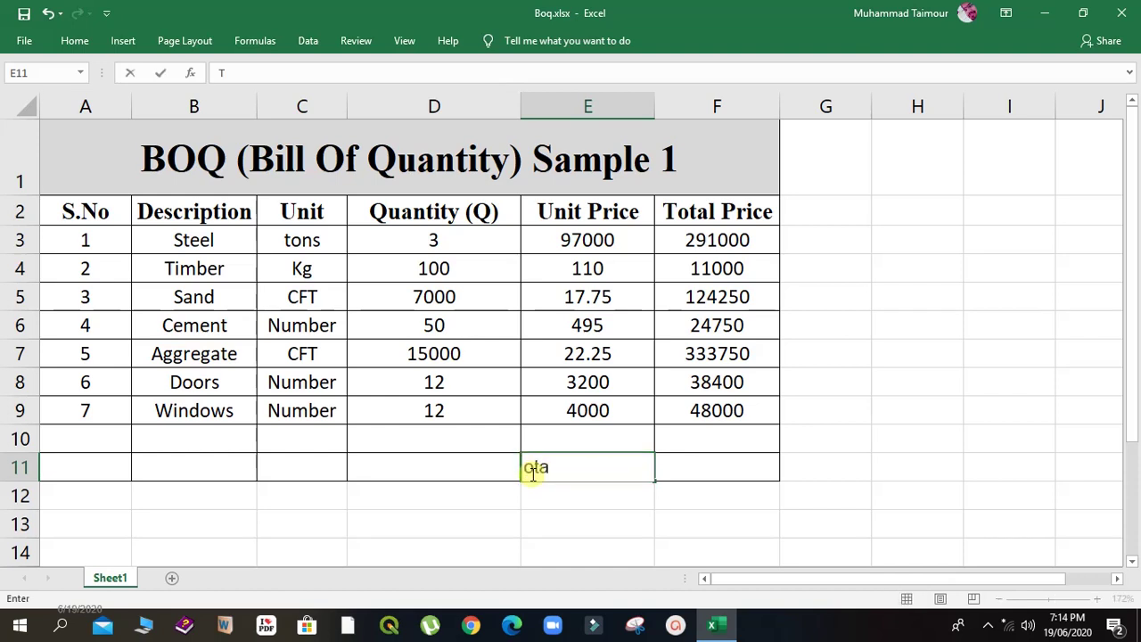
text(l Budget)
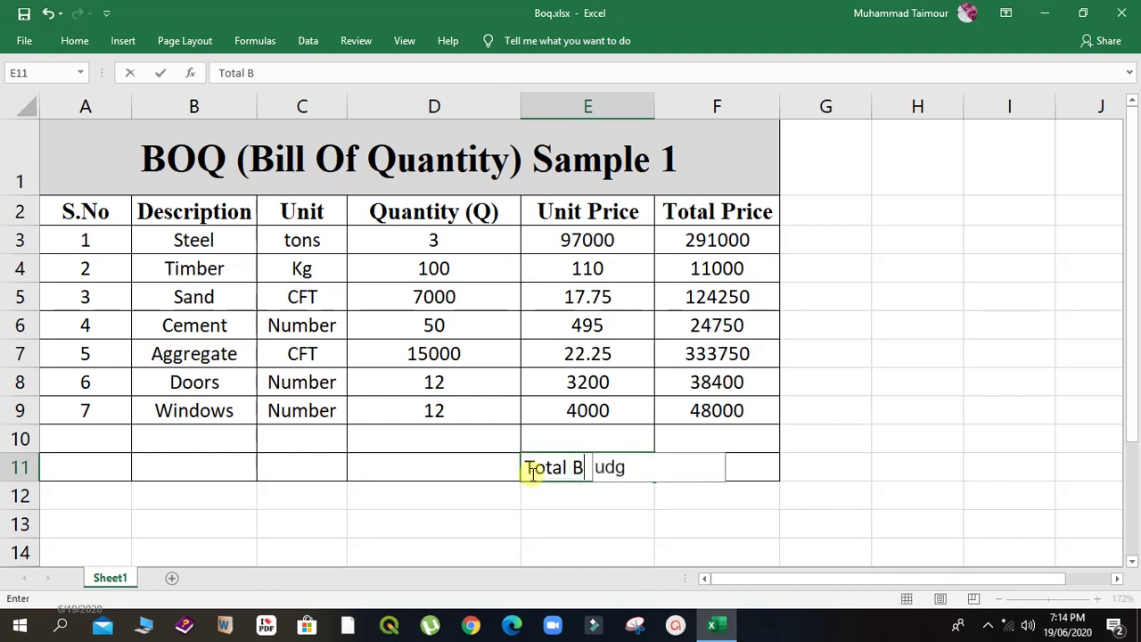
text(udget)
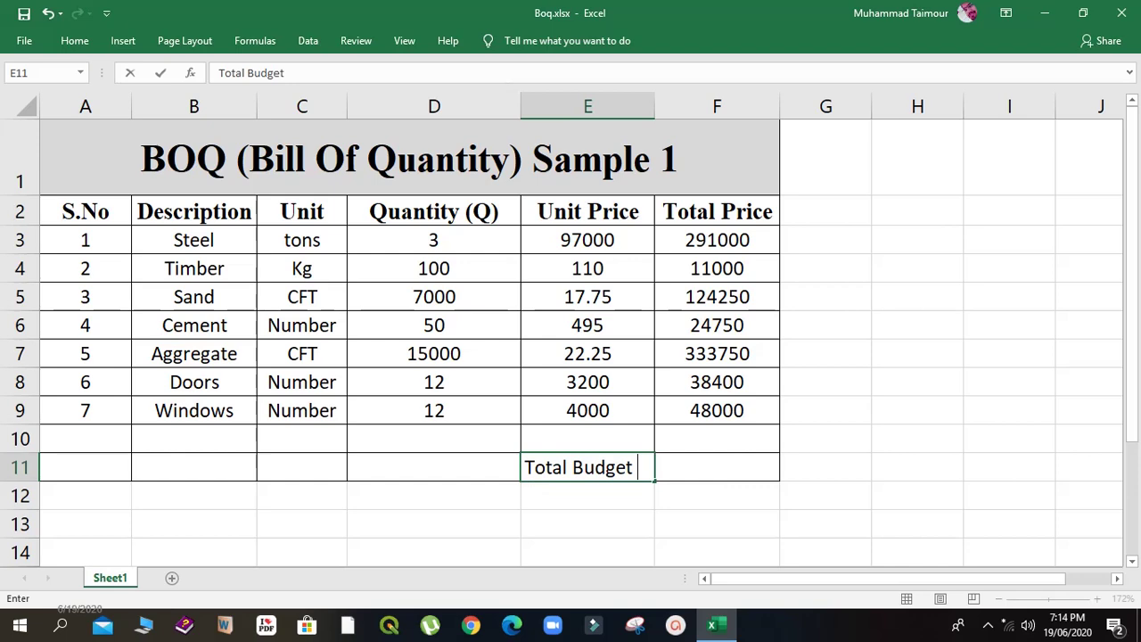
key(Tab)
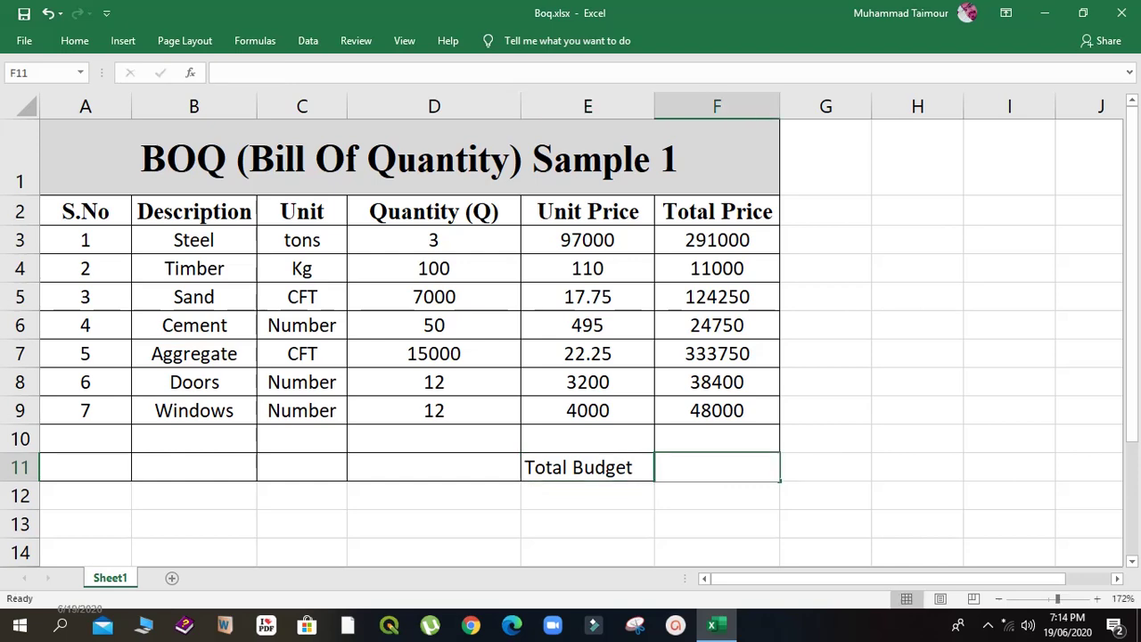
- Calculate the total budget in cell F11 with a SUM formula over the total prices F3:F9
text(=suum)
key(BackSpace)
key(BackSpace)
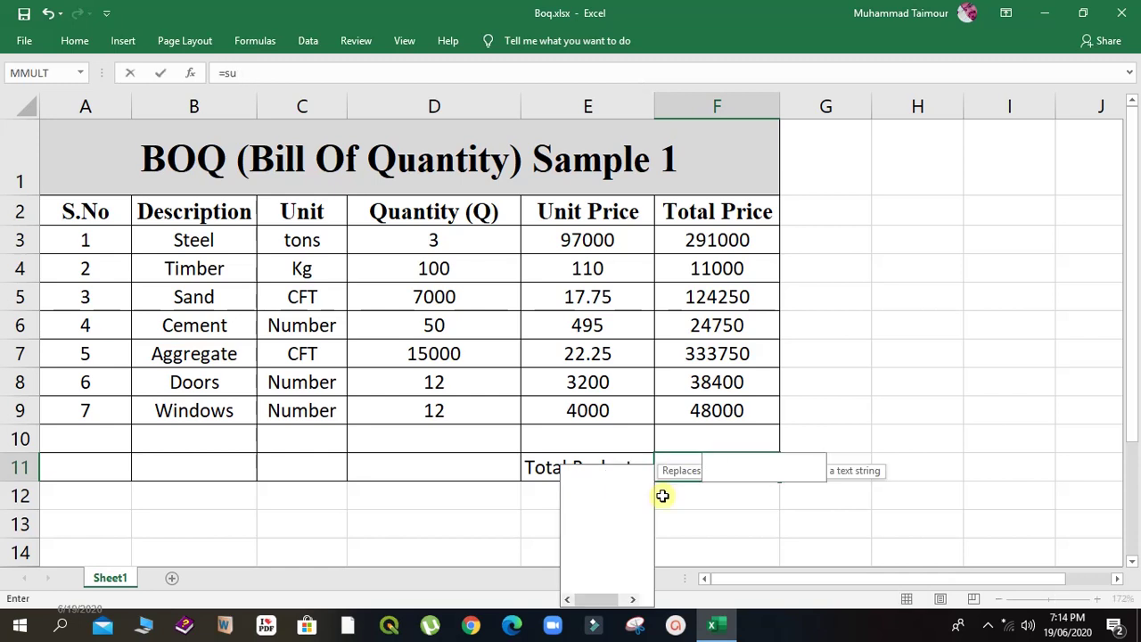
text(m()
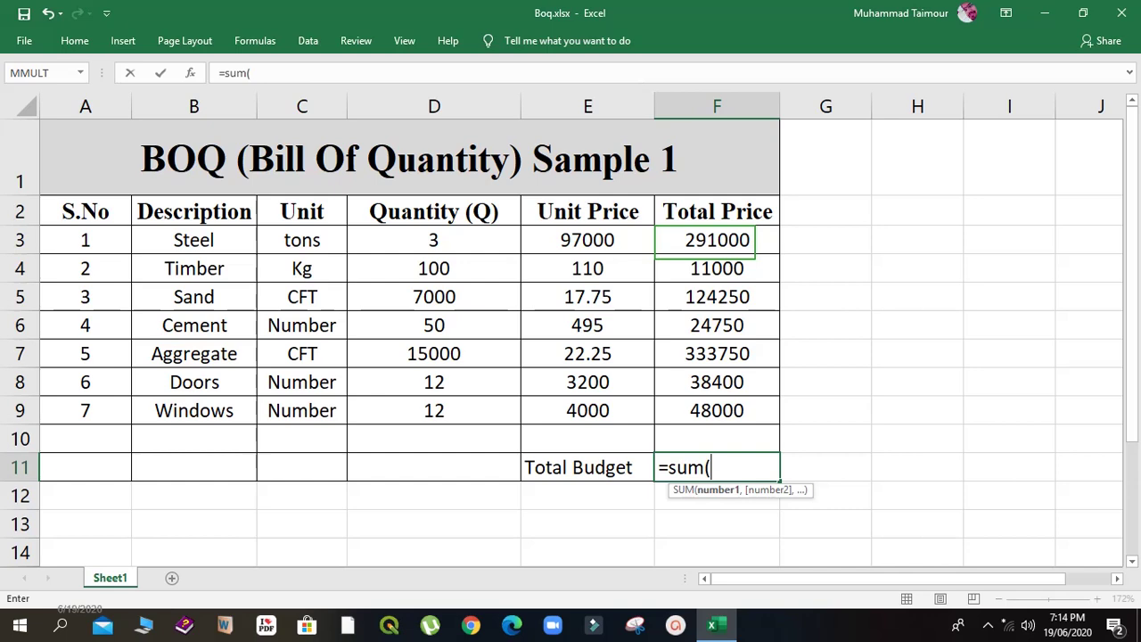
click(704, 240)
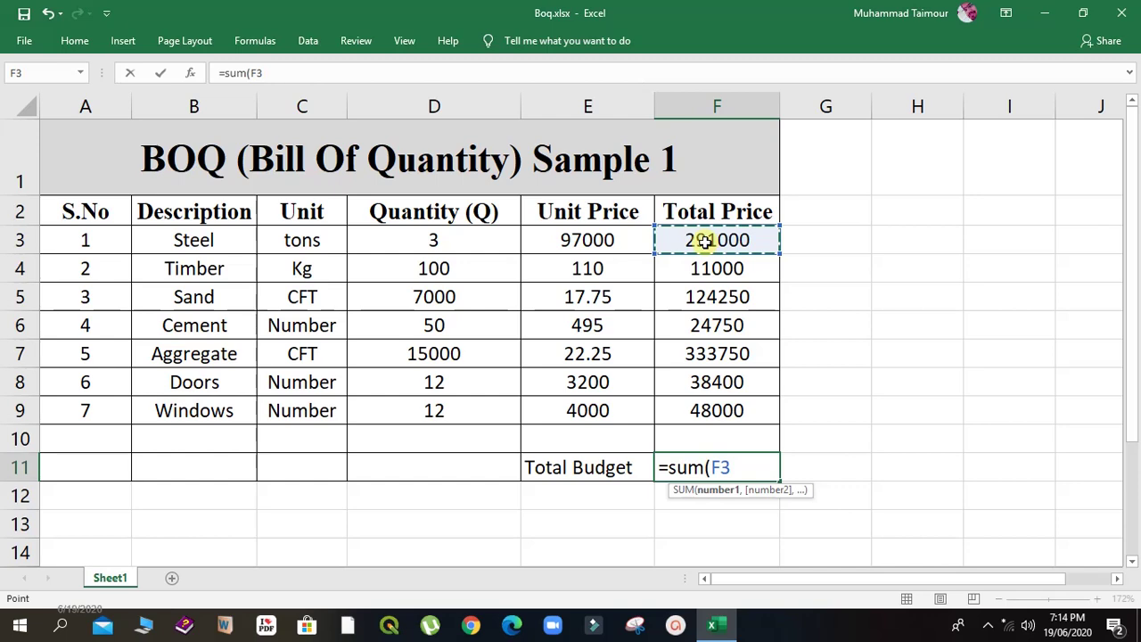
drag(704, 240, 704, 296)
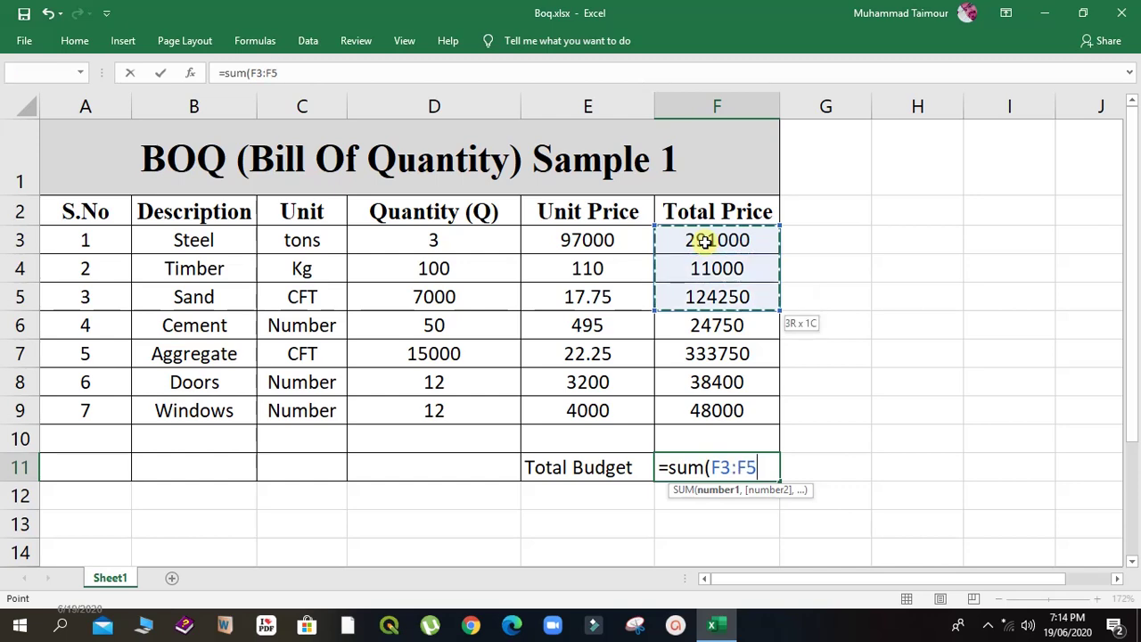
key(shift+Down)
key(shift+Down)
key(shift+Down)
key(shift+Down)
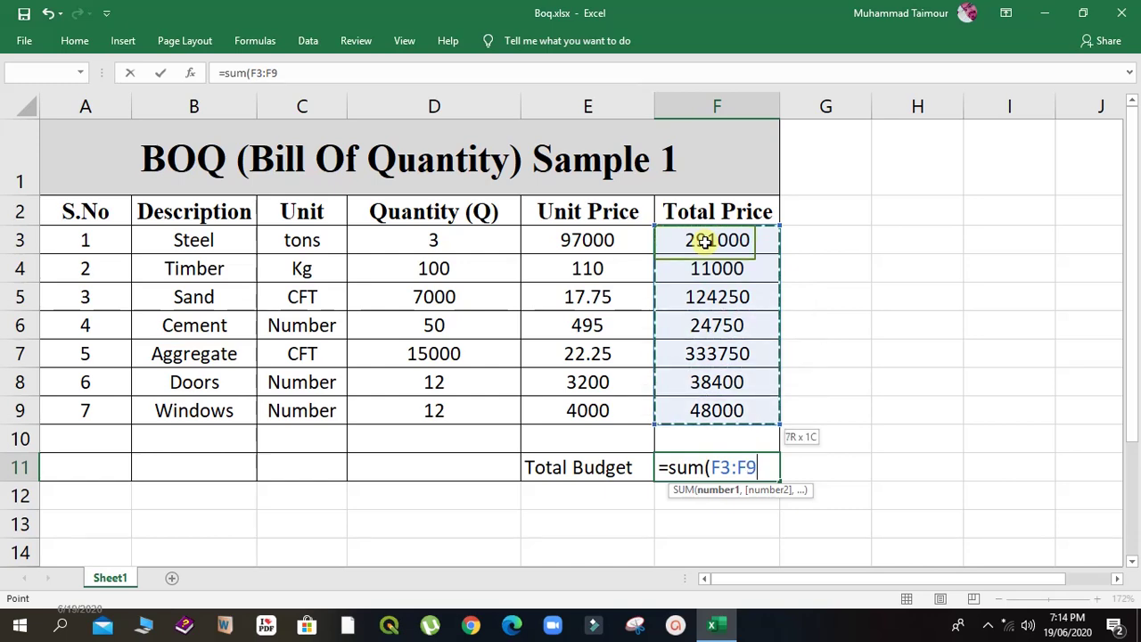
key(Return)
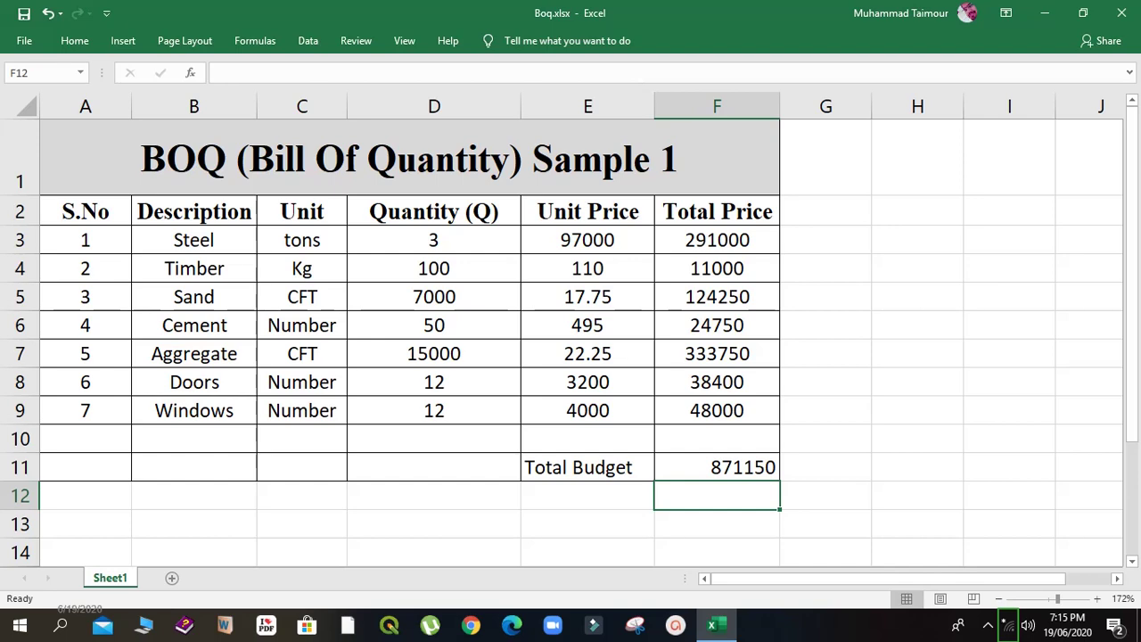
click(1008, 624)
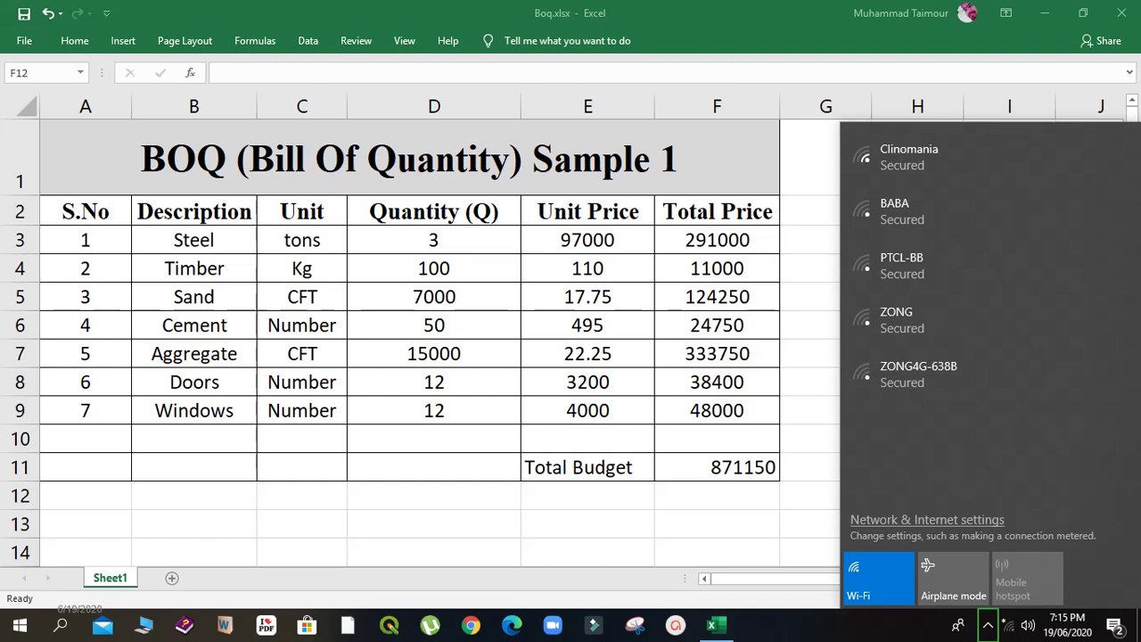
click(988, 624)
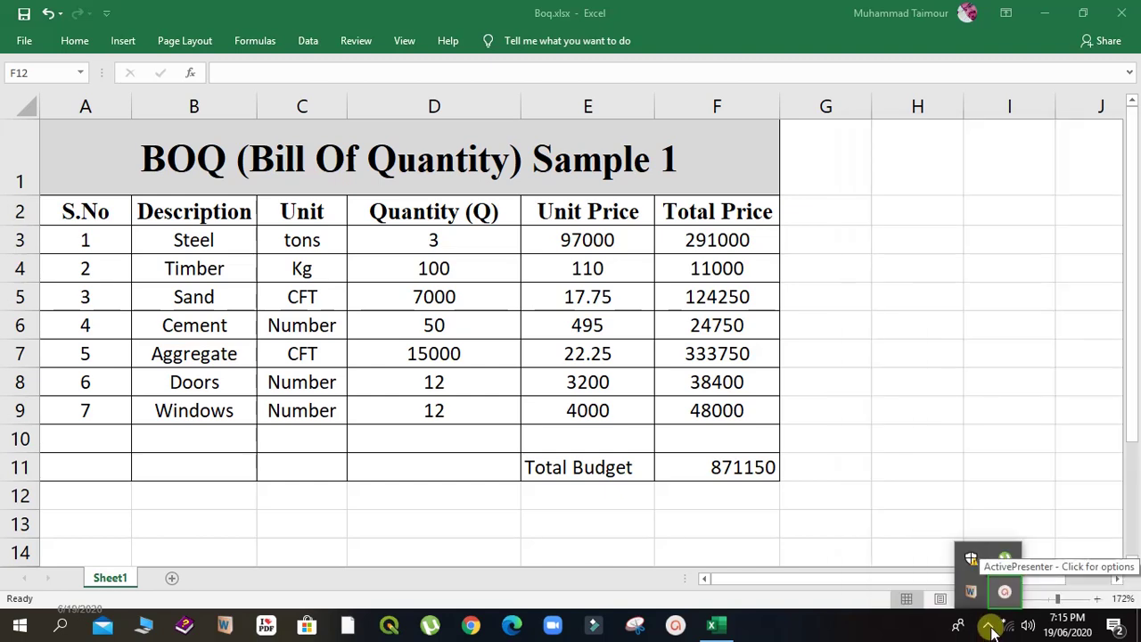